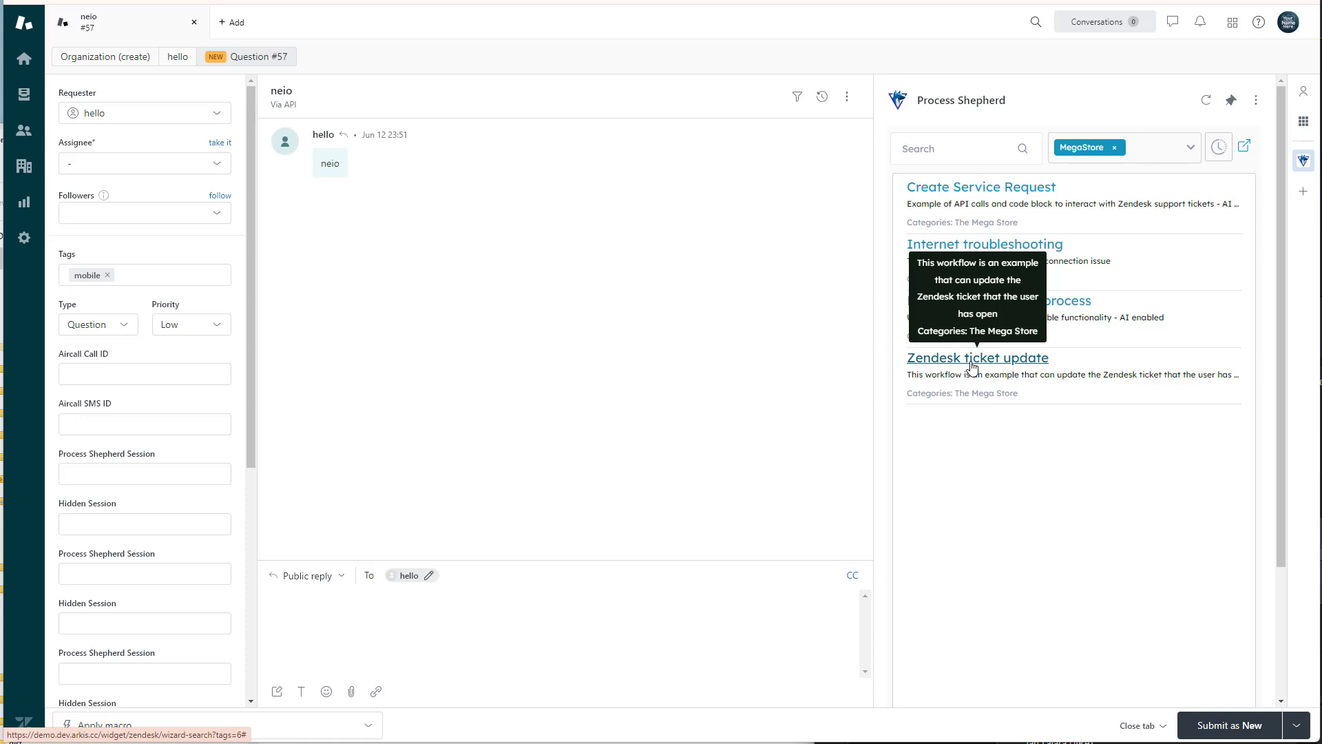
Start the Zendesk ticket update workflow, compare its ticket details with the open ticket, and confirm them with Okay.
left_click(974, 365)
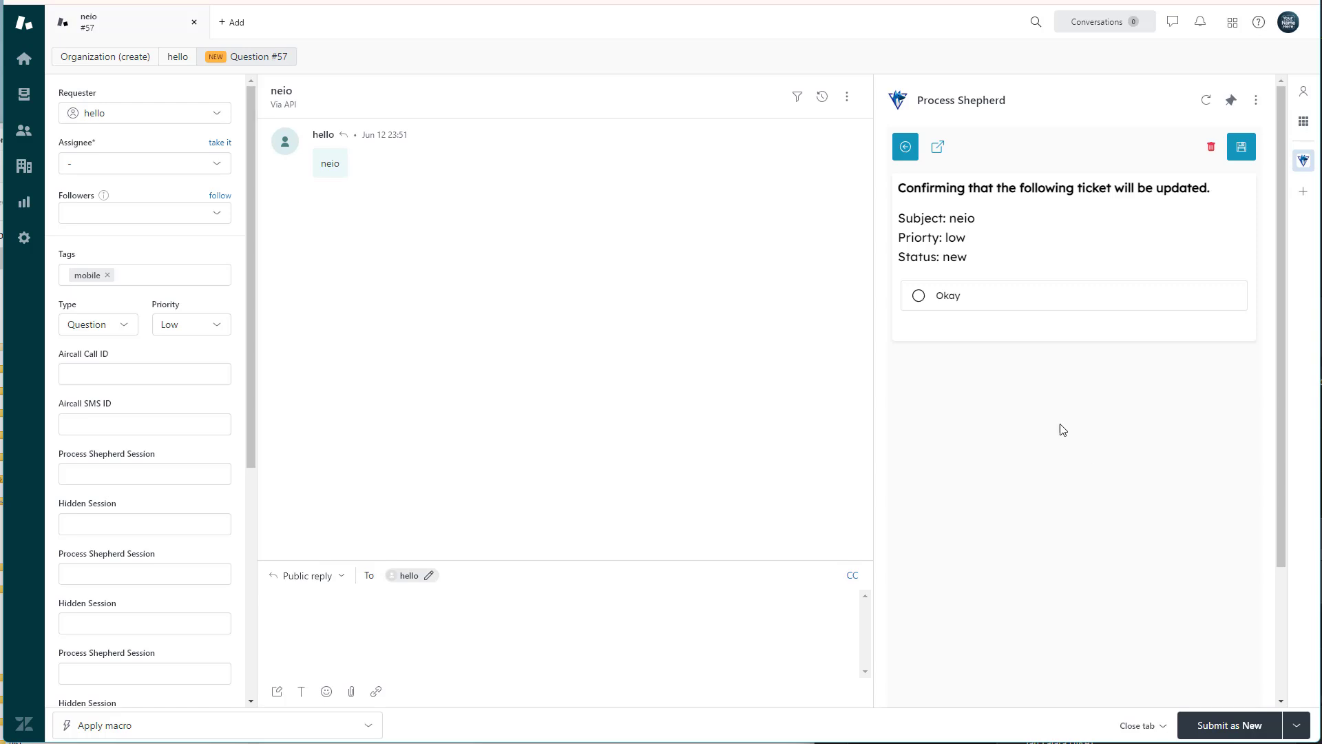
double_click(954, 219)
double_click(305, 91)
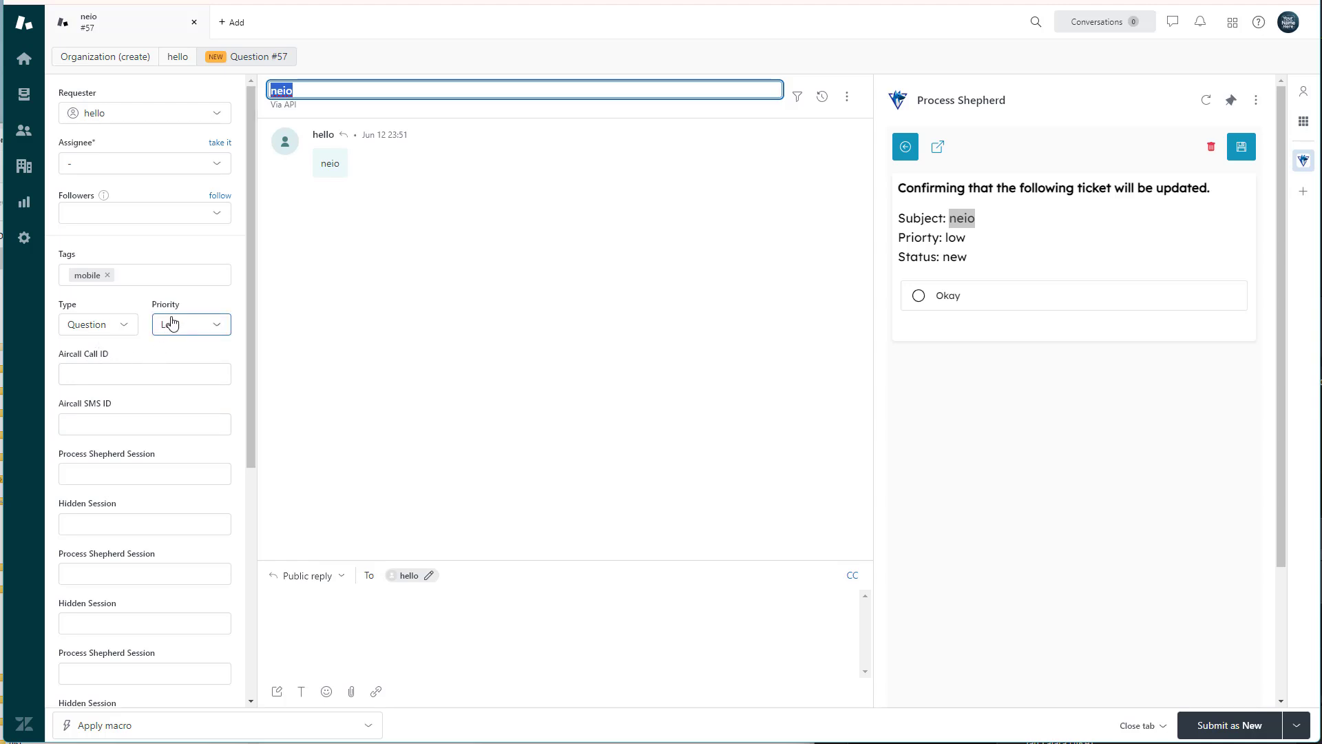
scroll(183, 354, "down", 5)
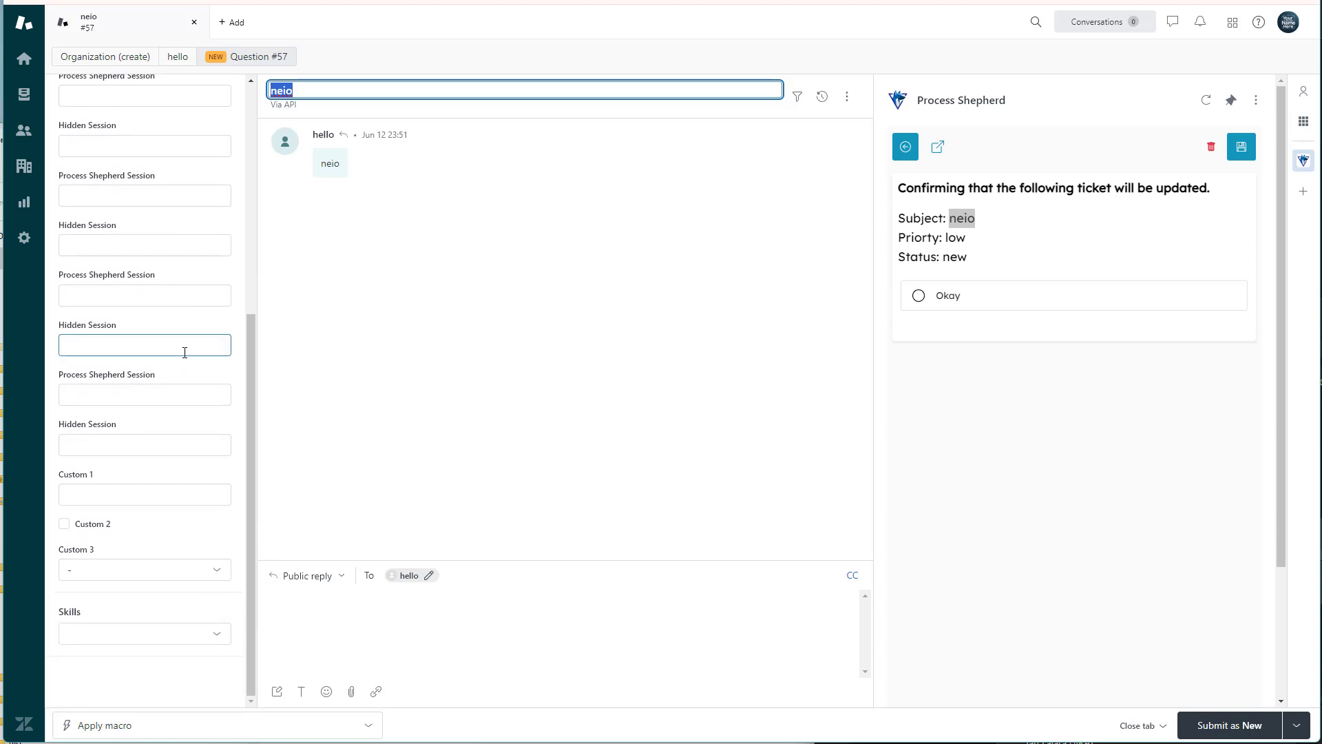
scroll(193, 363, "up", 6)
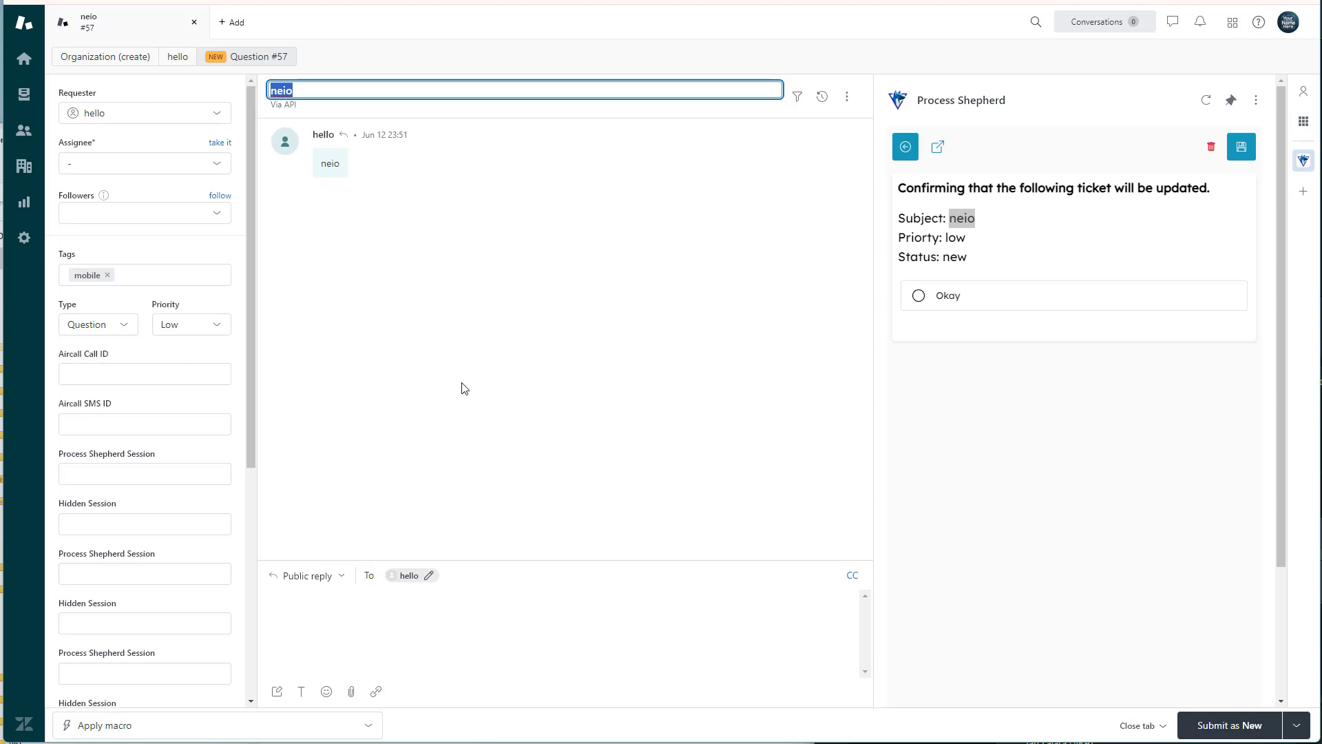
left_click(993, 298)
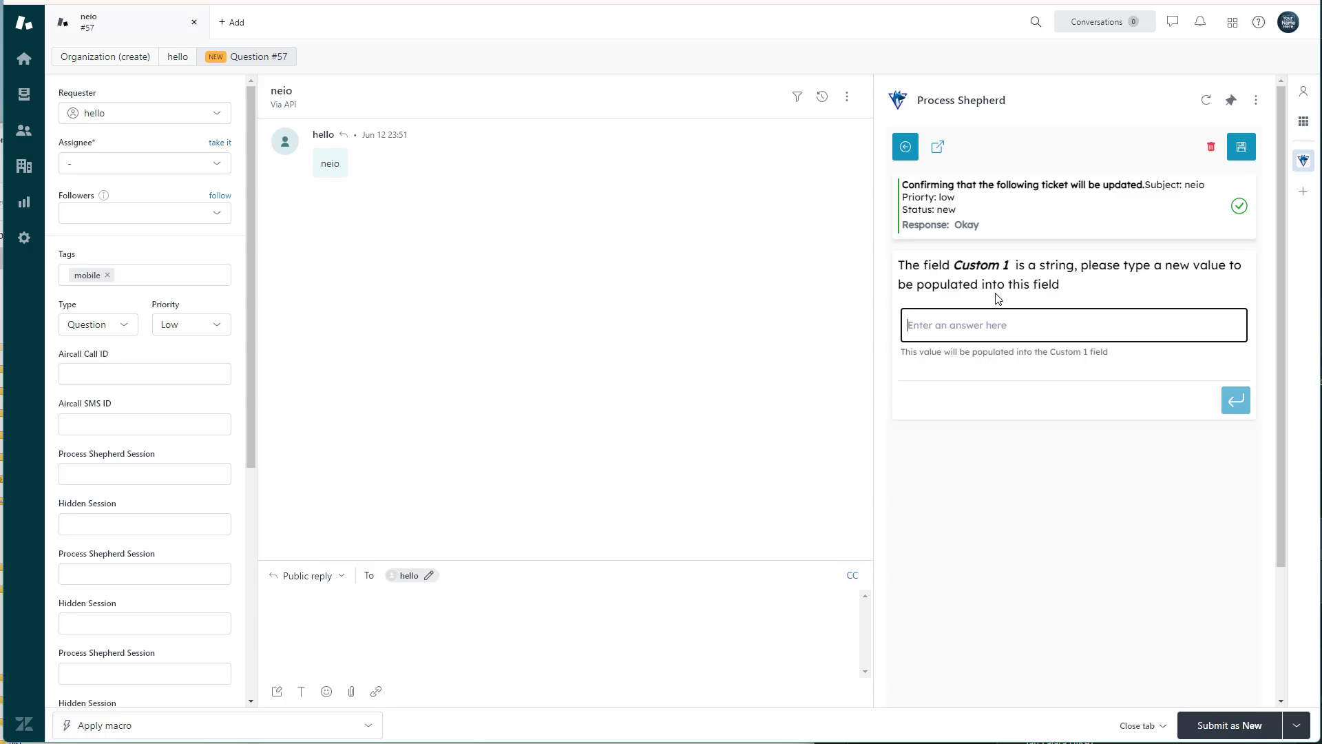
Locate the ticket's Custom 1 field and submit "update this value" as its new value in the workflow.
scroll(151, 441, "down", 3)
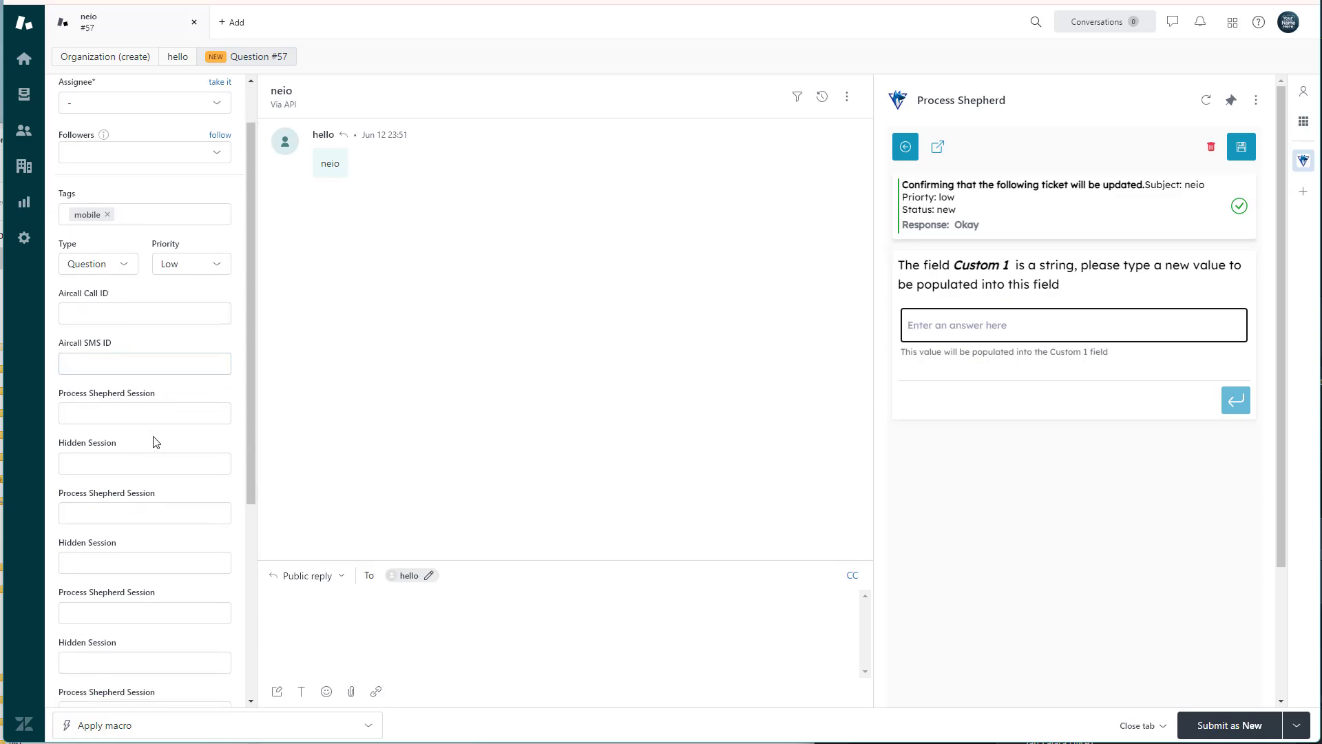
scroll(153, 468, "down", 3)
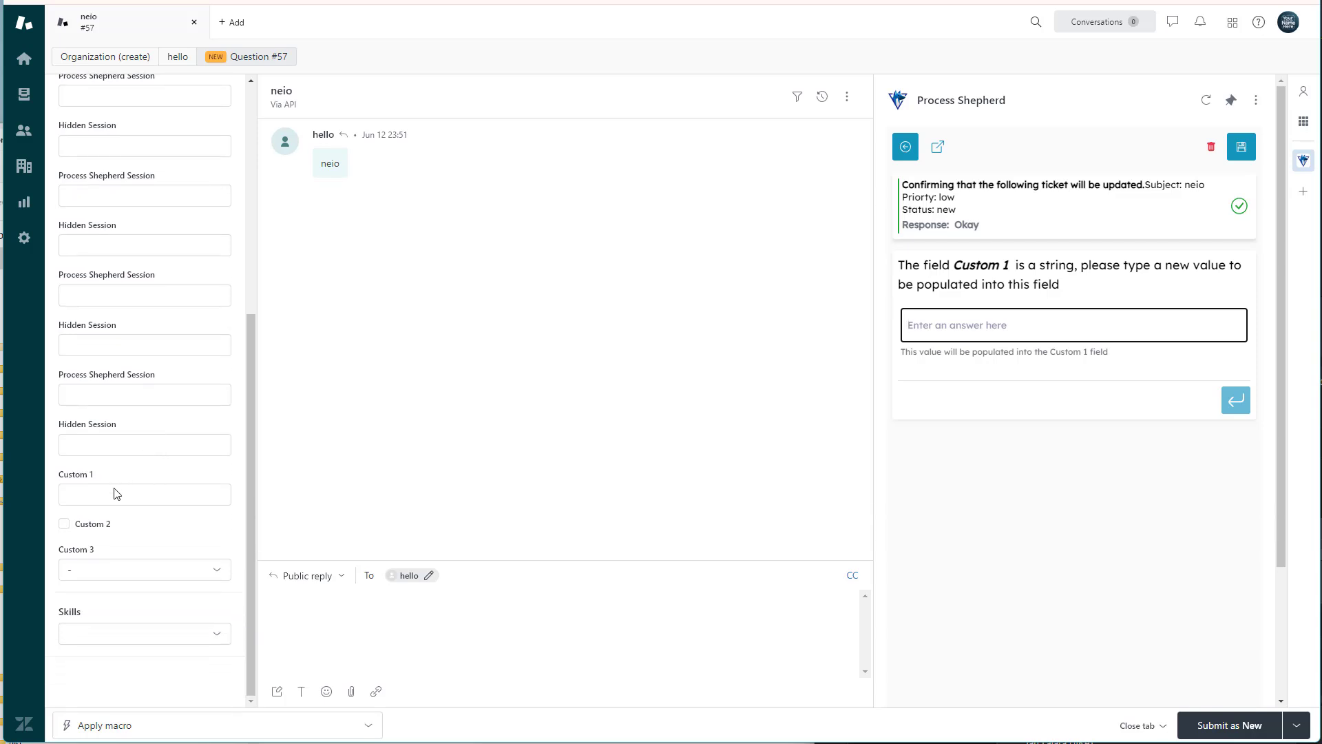
left_click(151, 493)
type("update this ")
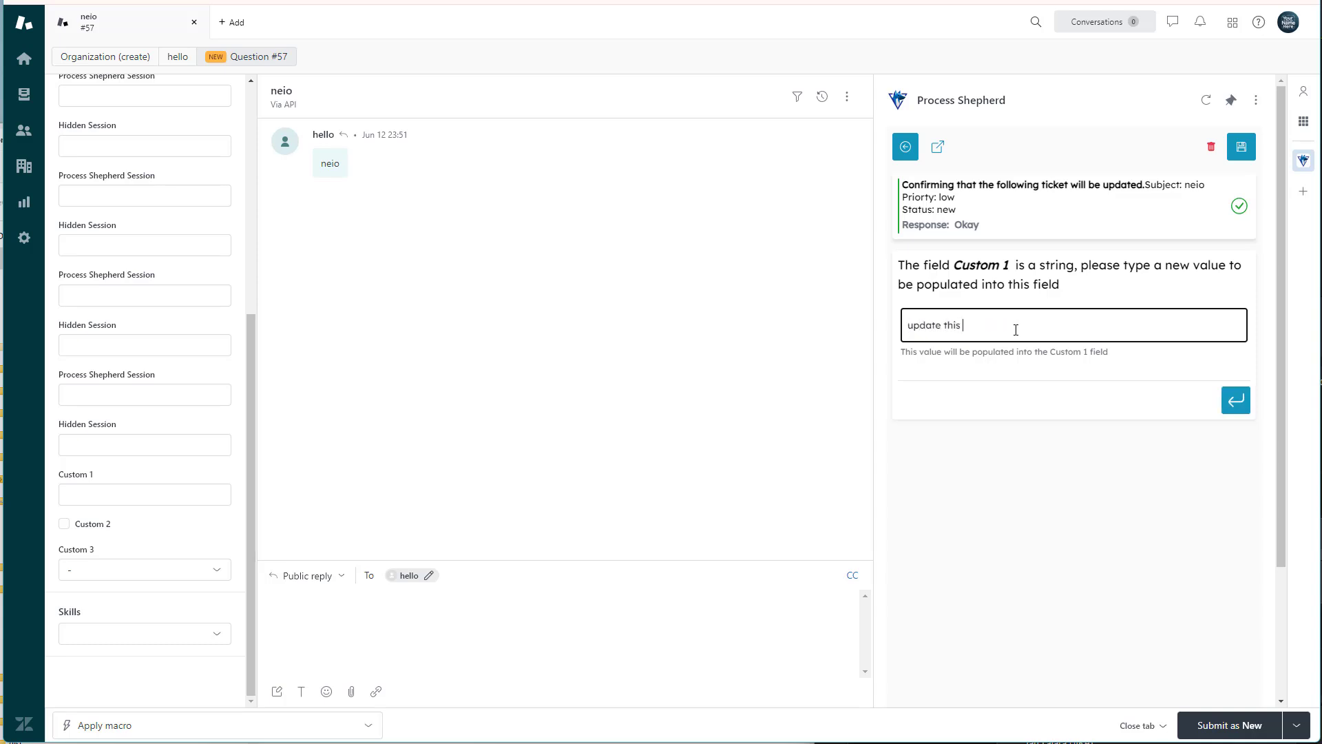
type("value")
left_click(1234, 404)
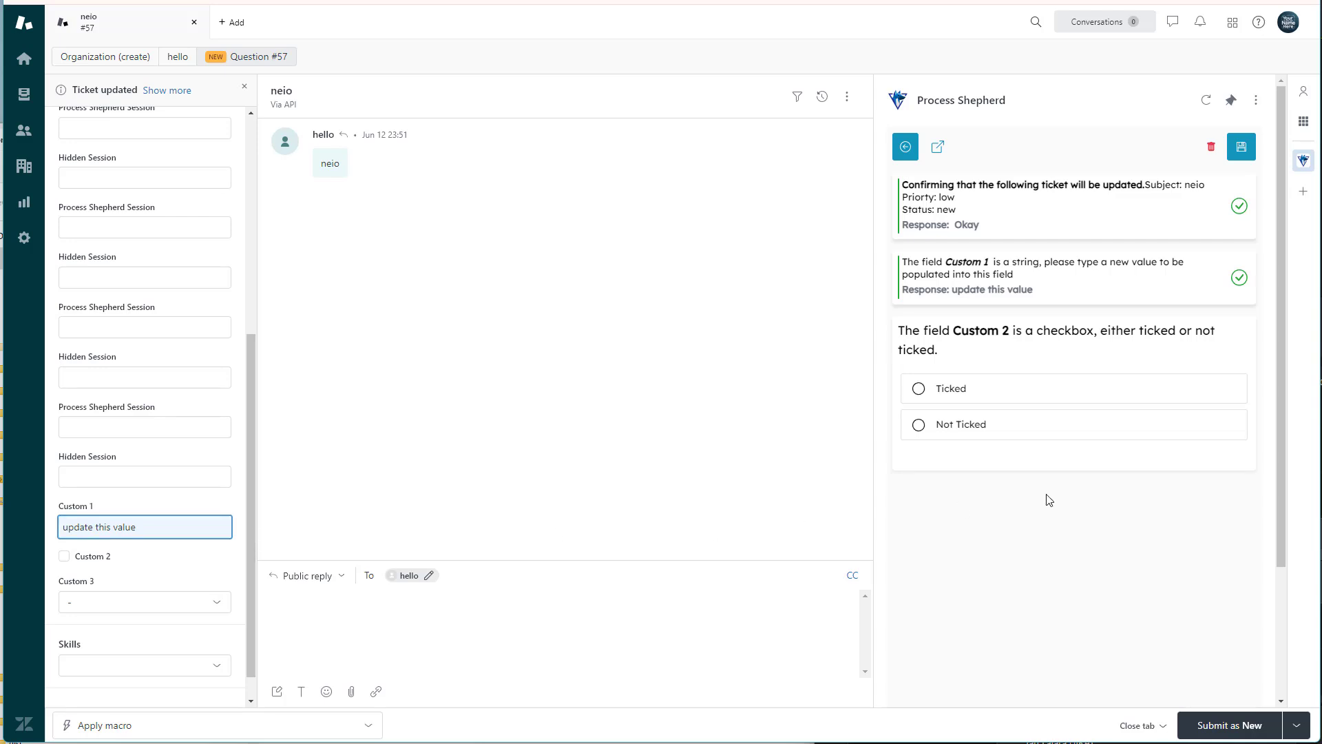
Answer the workflow's remaining field questions with Ticked for Custom 2 and Option 2 for Custom 3.
scroll(1043, 496, "down", 2)
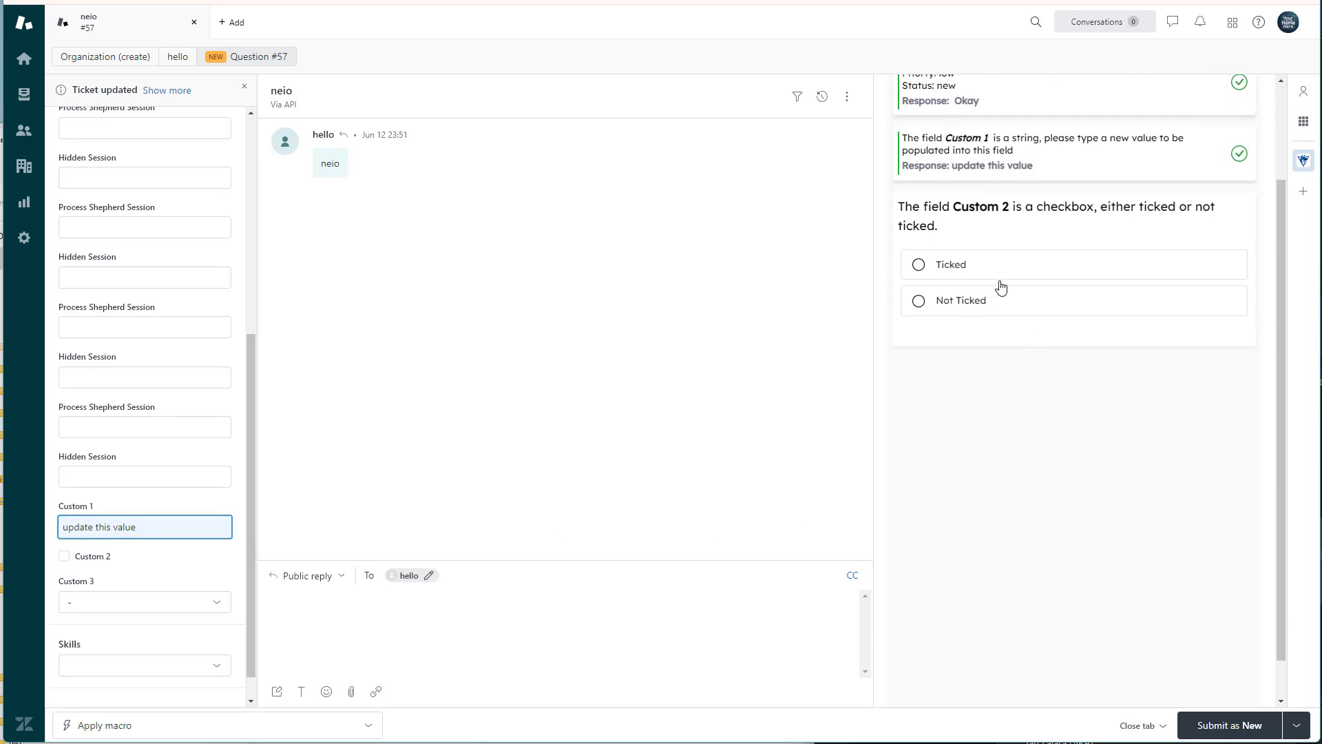
scroll(1034, 324, "up", 2)
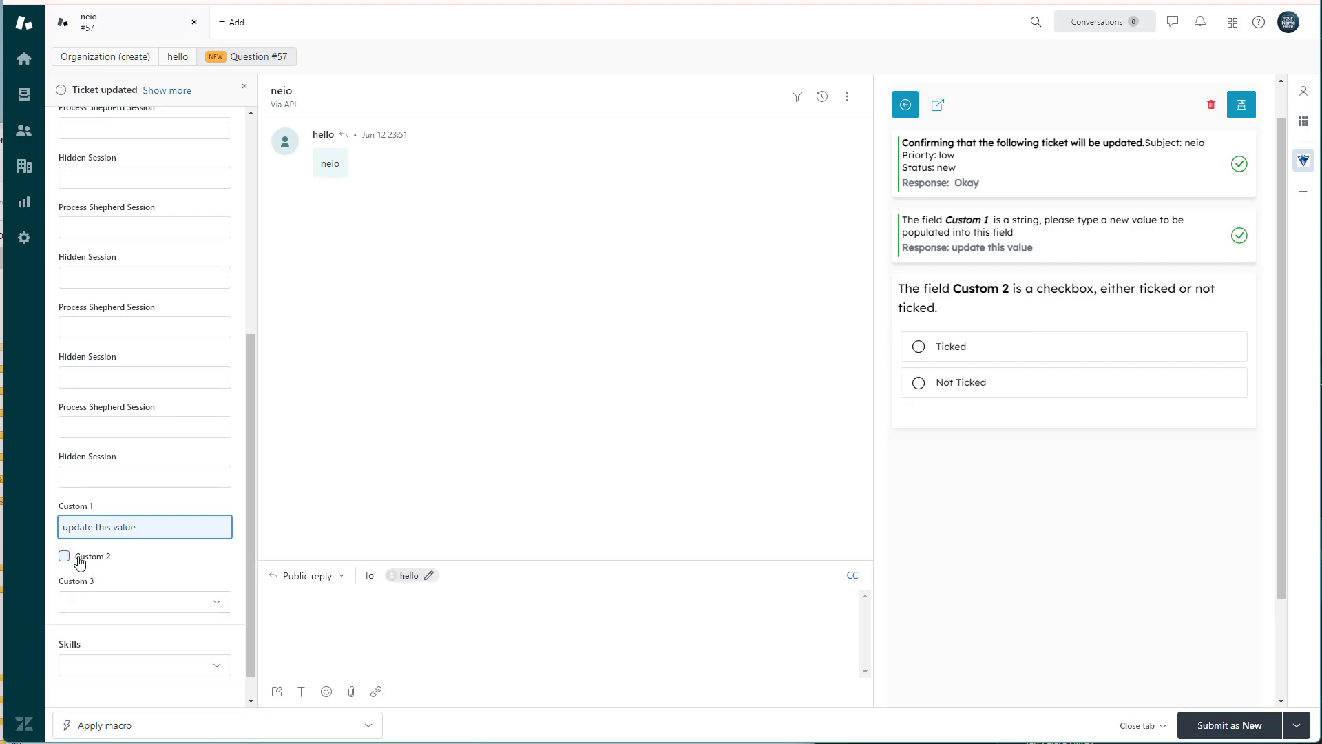
left_click(920, 352)
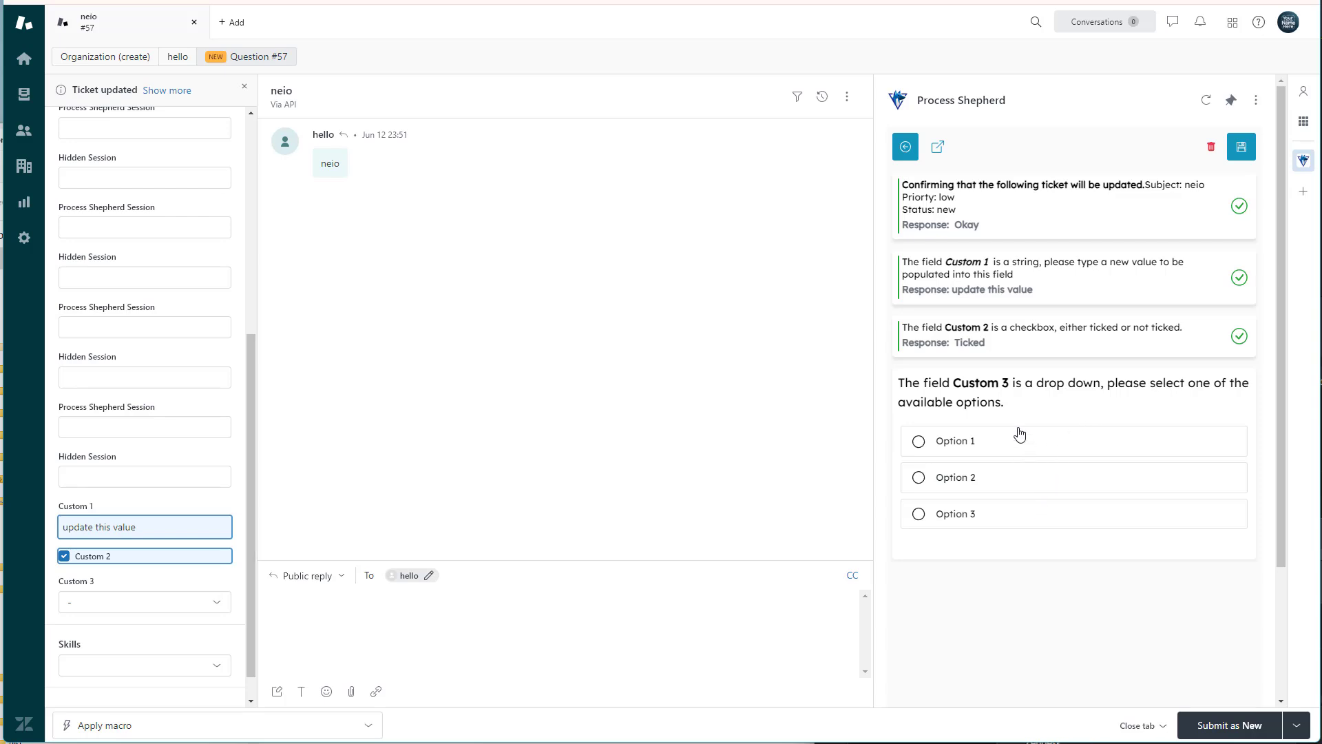
left_click(979, 480)
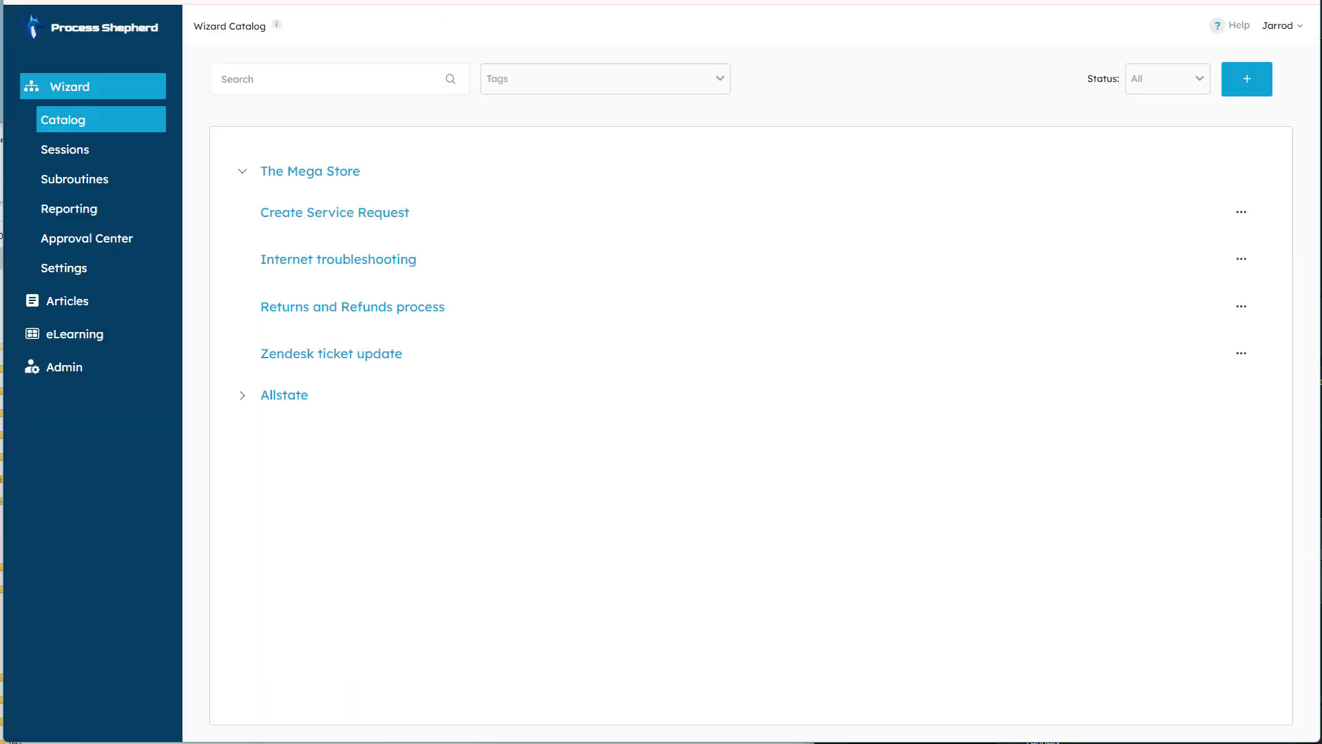
Open the Zendesk ticket update flow from the Process Shepherd wizard catalog and examine the isZendesk block's context.cx_reference check.
left_click(1242, 353)
left_click(1228, 384)
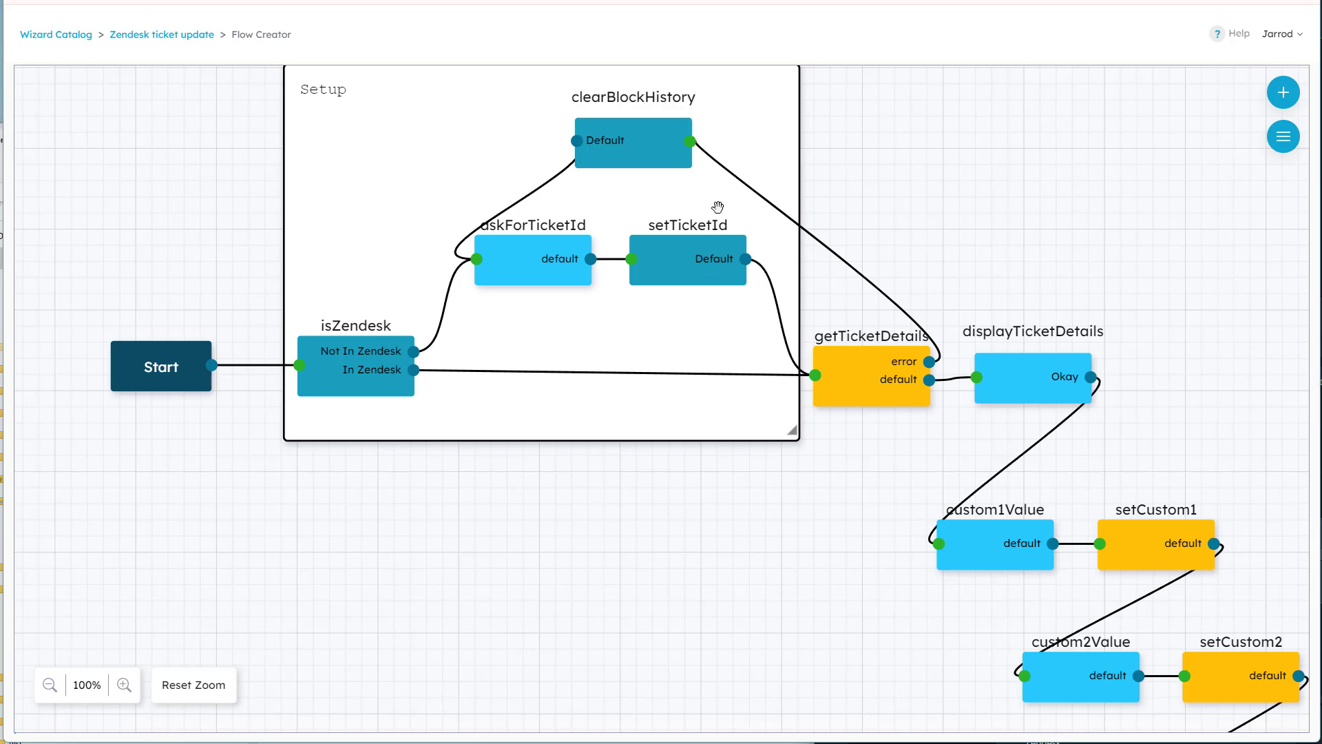
mouse_move(418, 145)
left_mouse_down()
mouse_move(425, 165)
mouse_move(419, 142)
left_mouse_up()
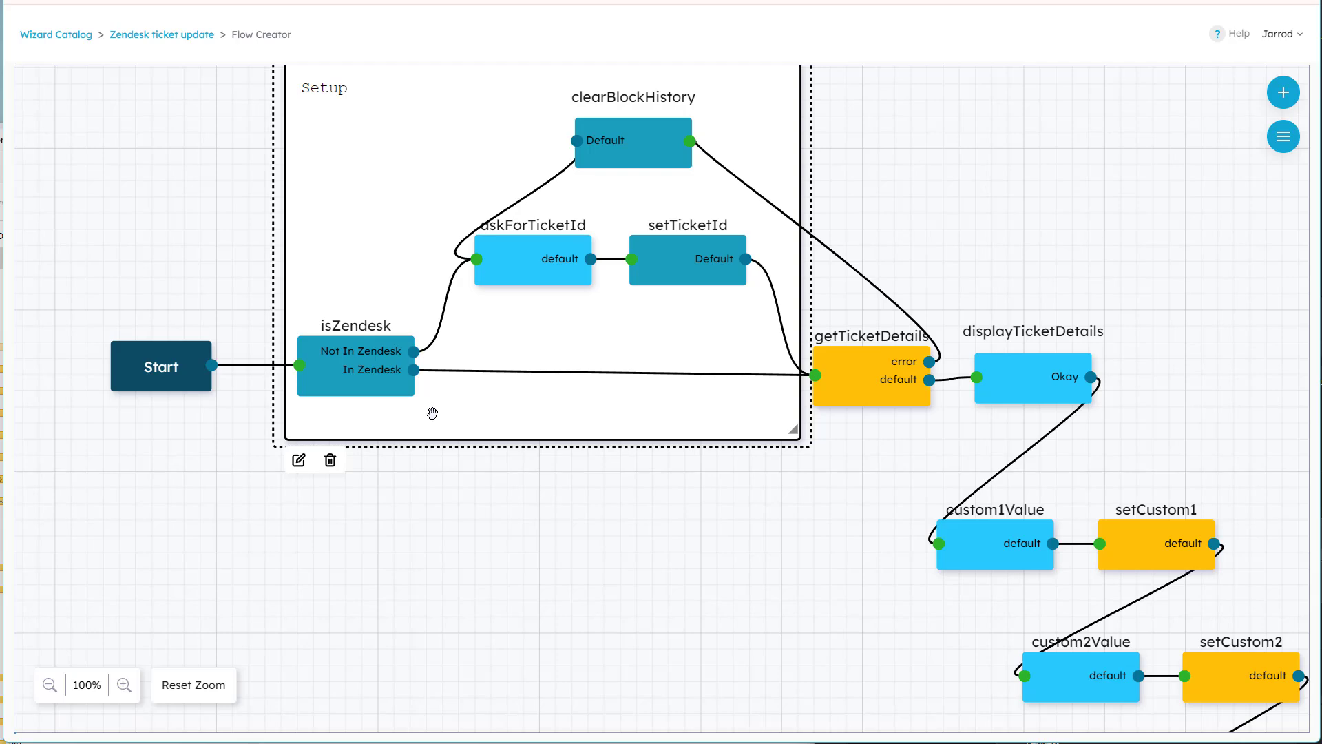
left_click(344, 374)
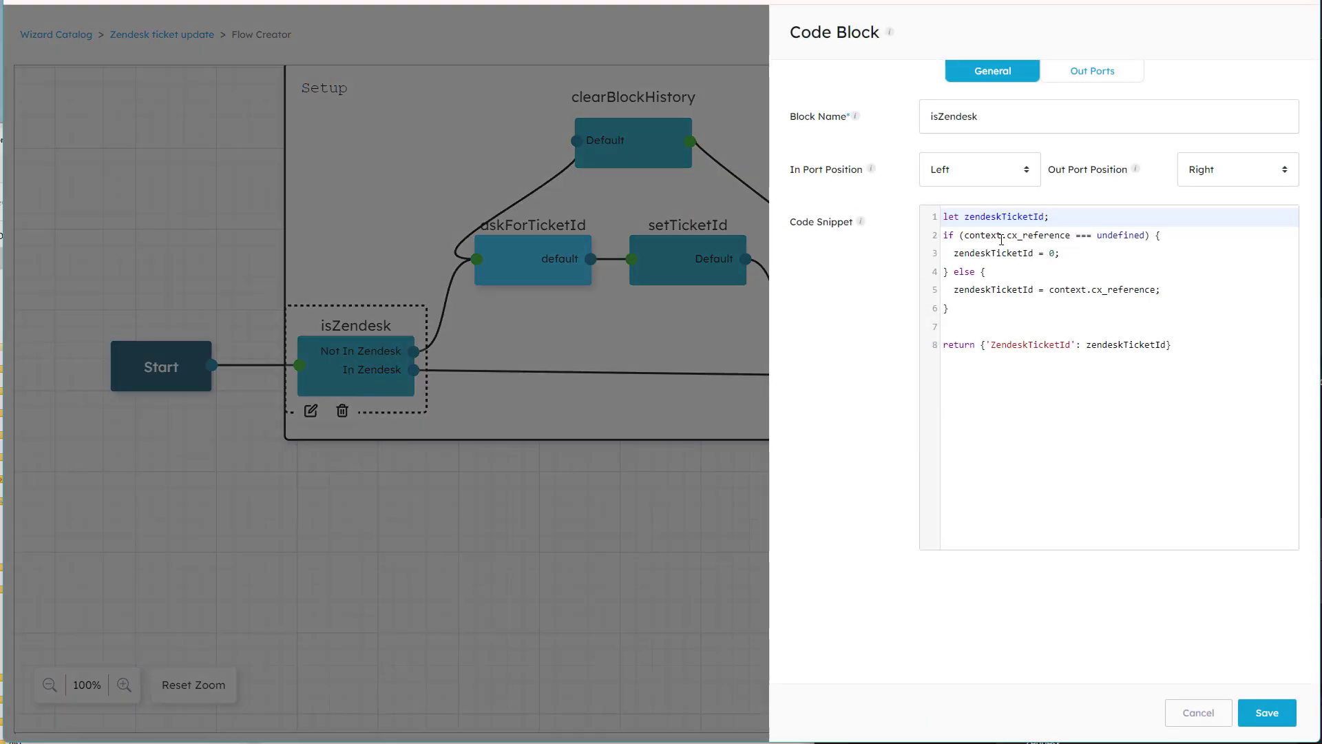
left_click_drag(960, 236, 1071, 238)
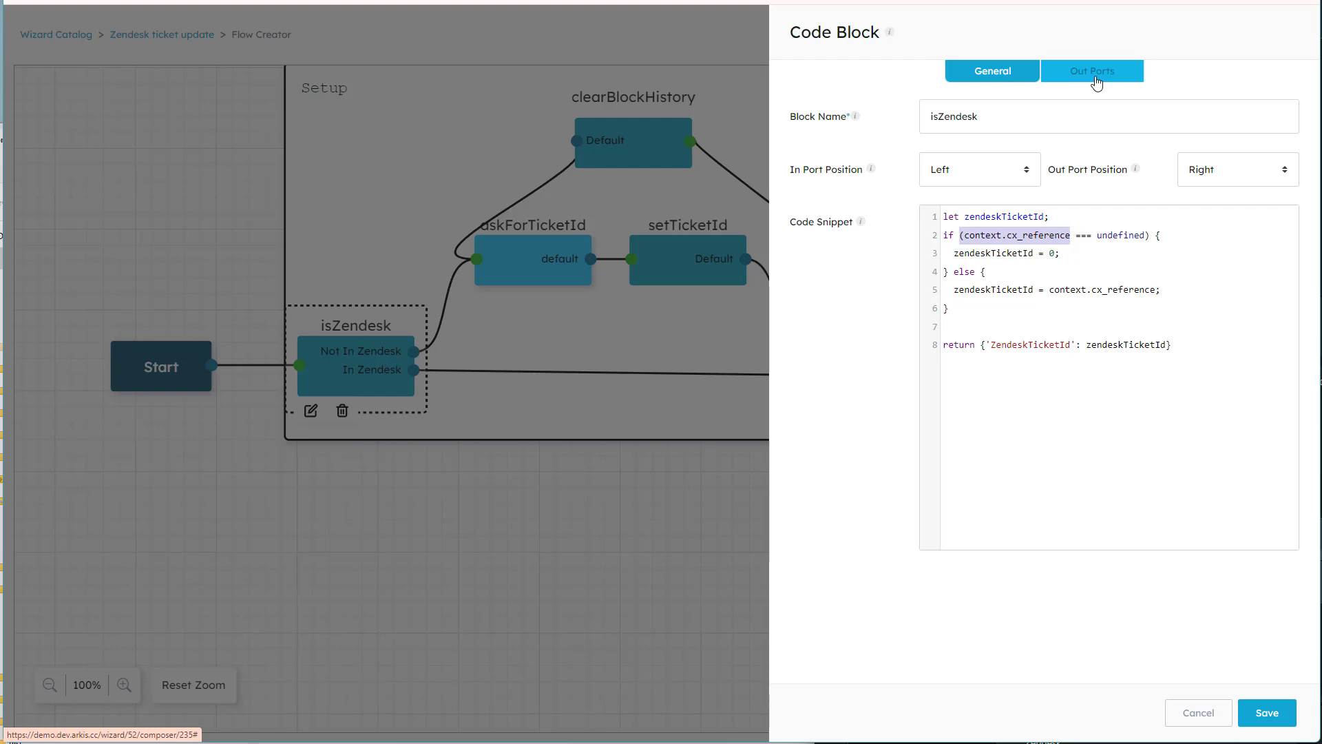
left_click(1183, 716)
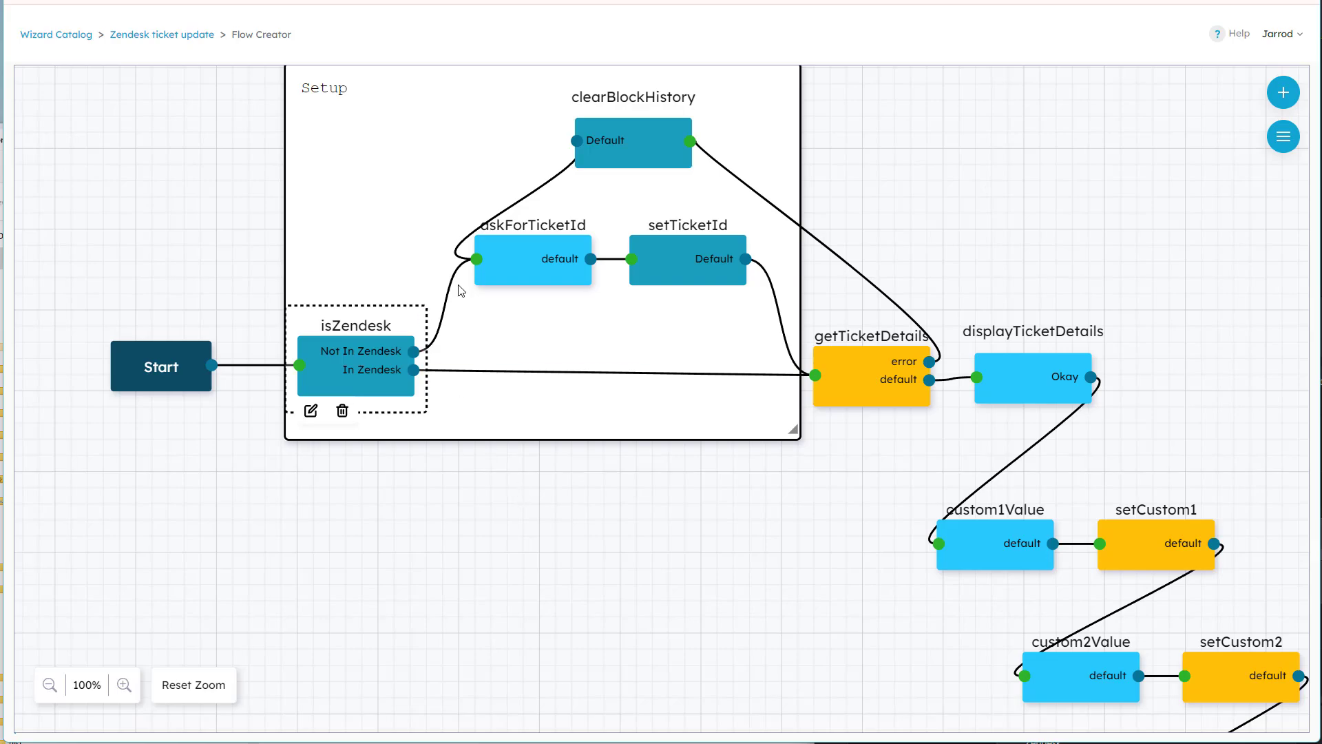
Review the askForTicketId input block's settings without changing them, and select the setTicketId block.
left_click(527, 249)
double_click(526, 250)
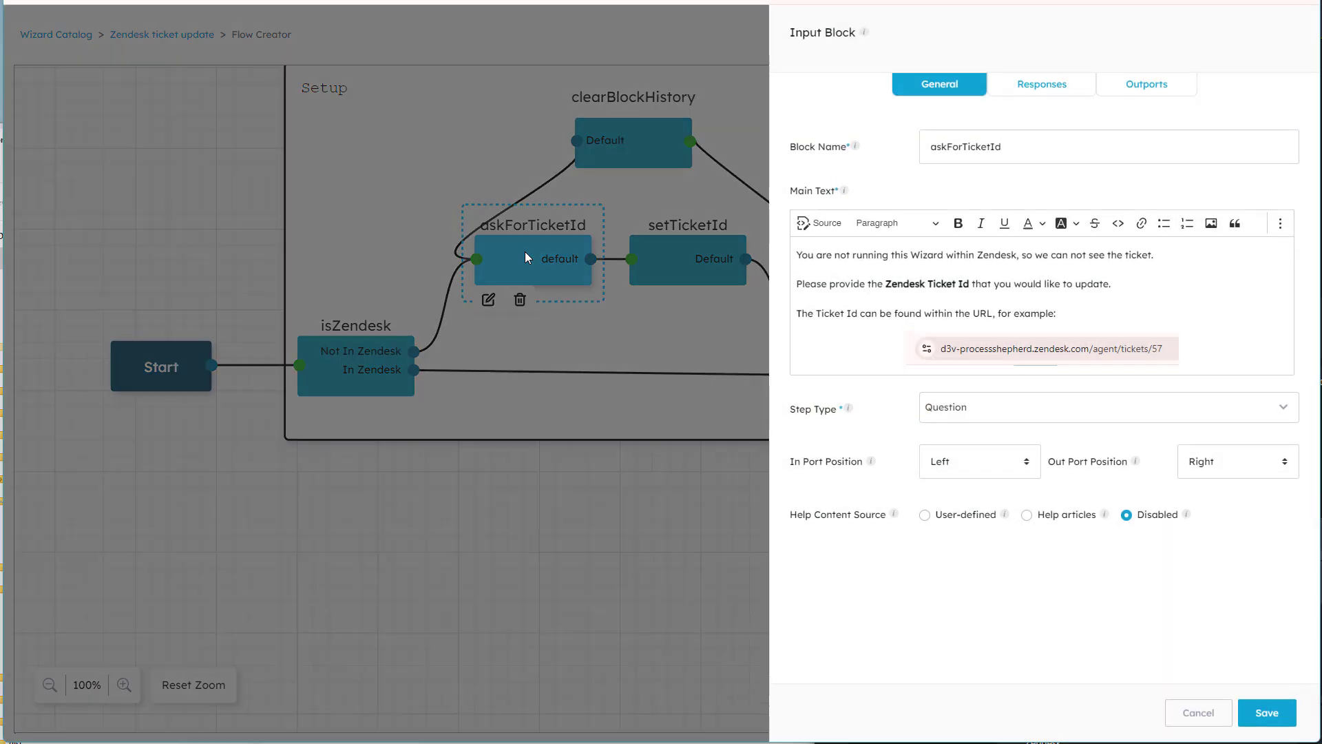
left_click(1197, 721)
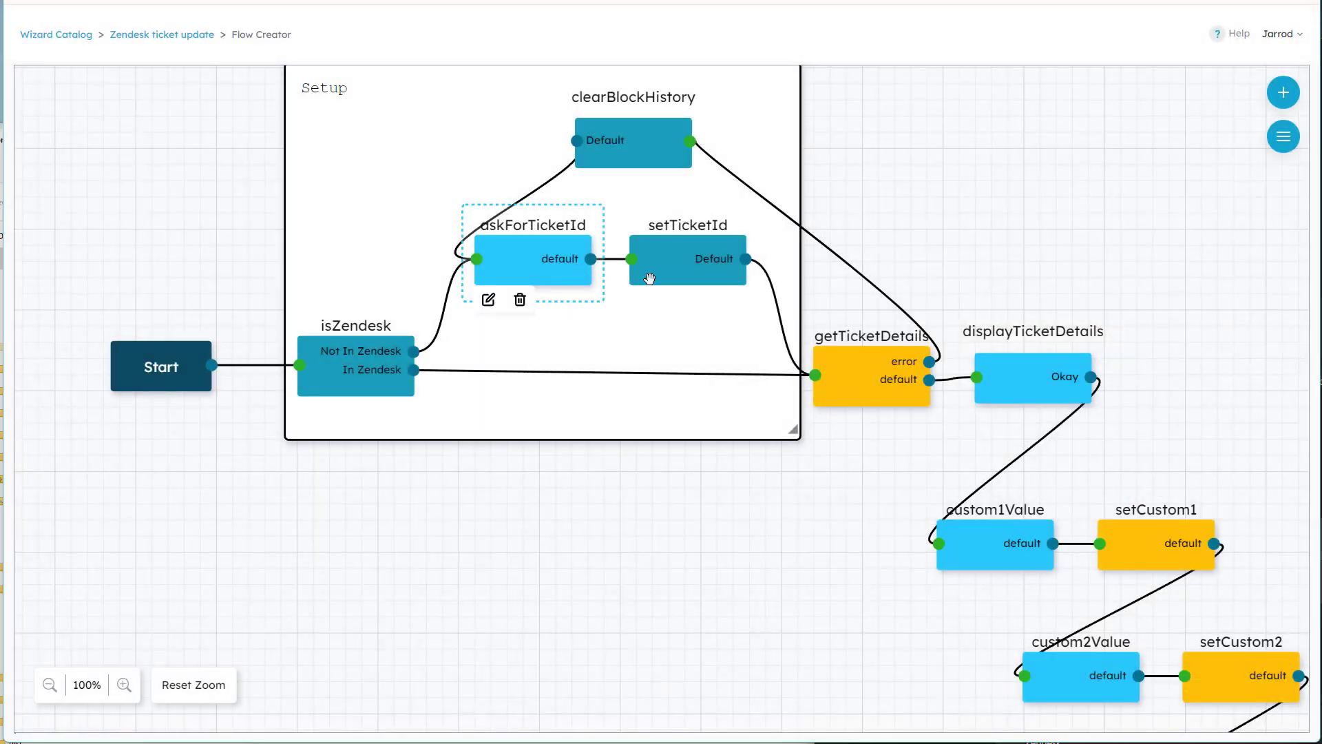
left_click(673, 257)
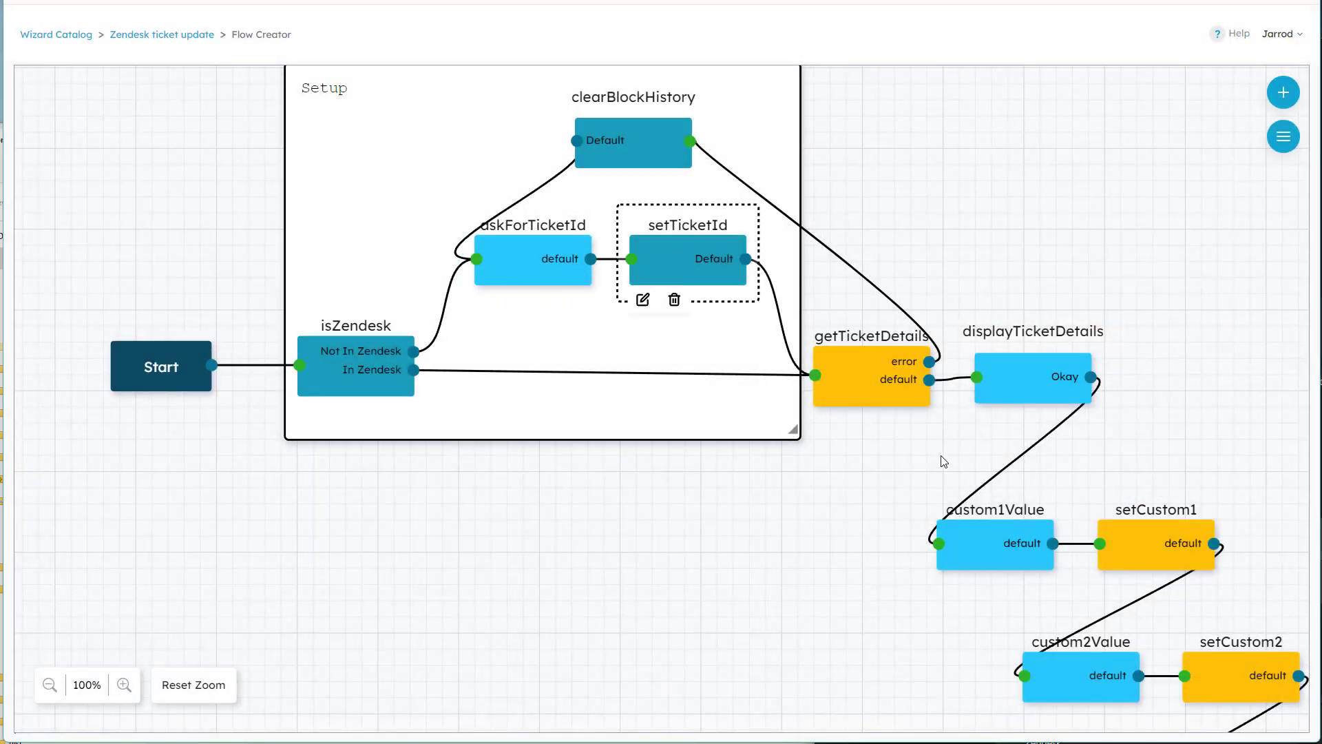
Open the getTicketDetails API block and examine the ZendeskUrl and ZendeskTicketId variables in its request URL.
left_click(851, 366)
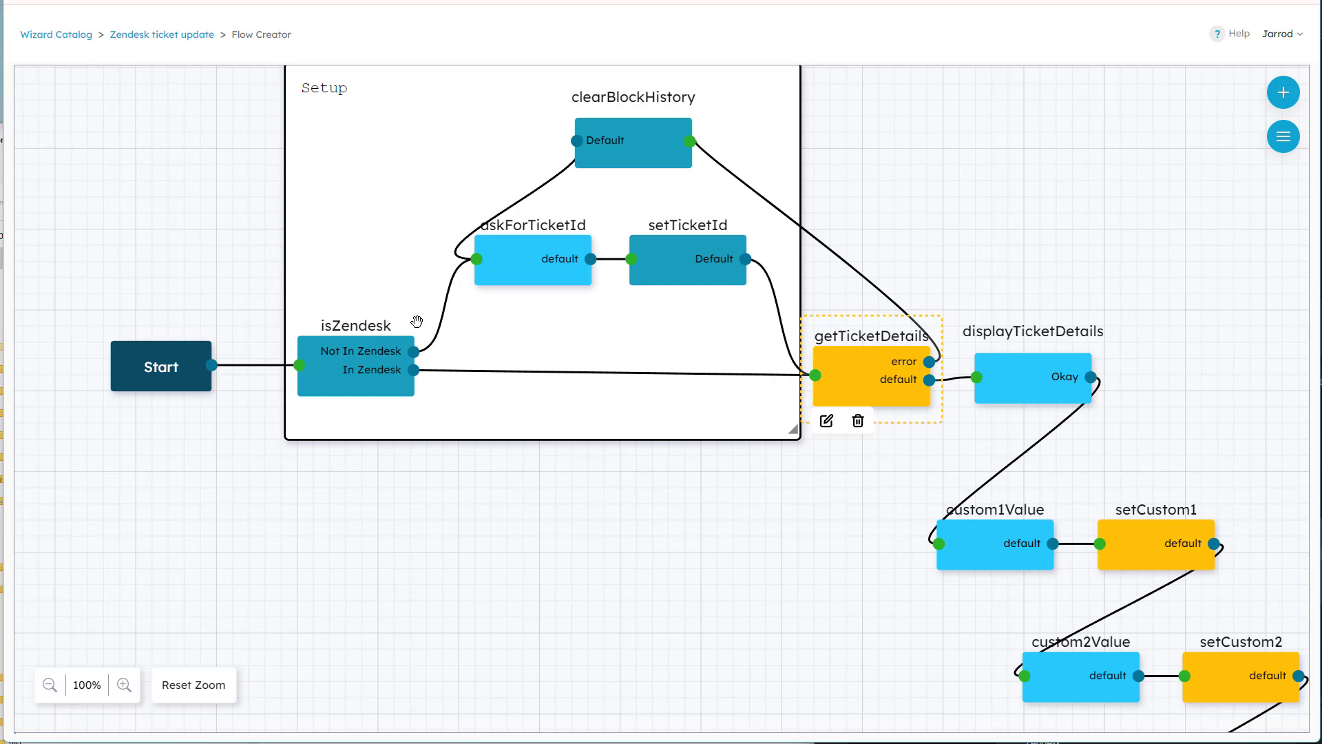
double_click(862, 376)
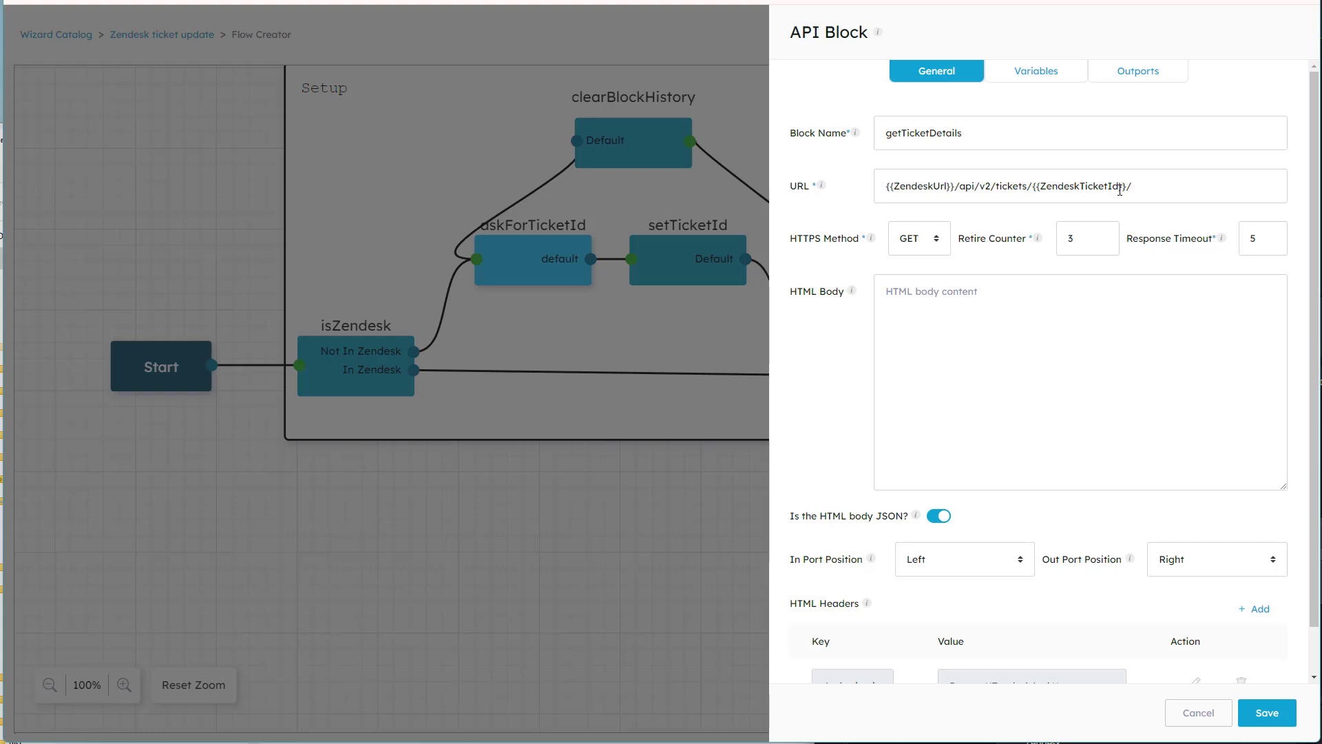
left_click_drag(1138, 187, 873, 187)
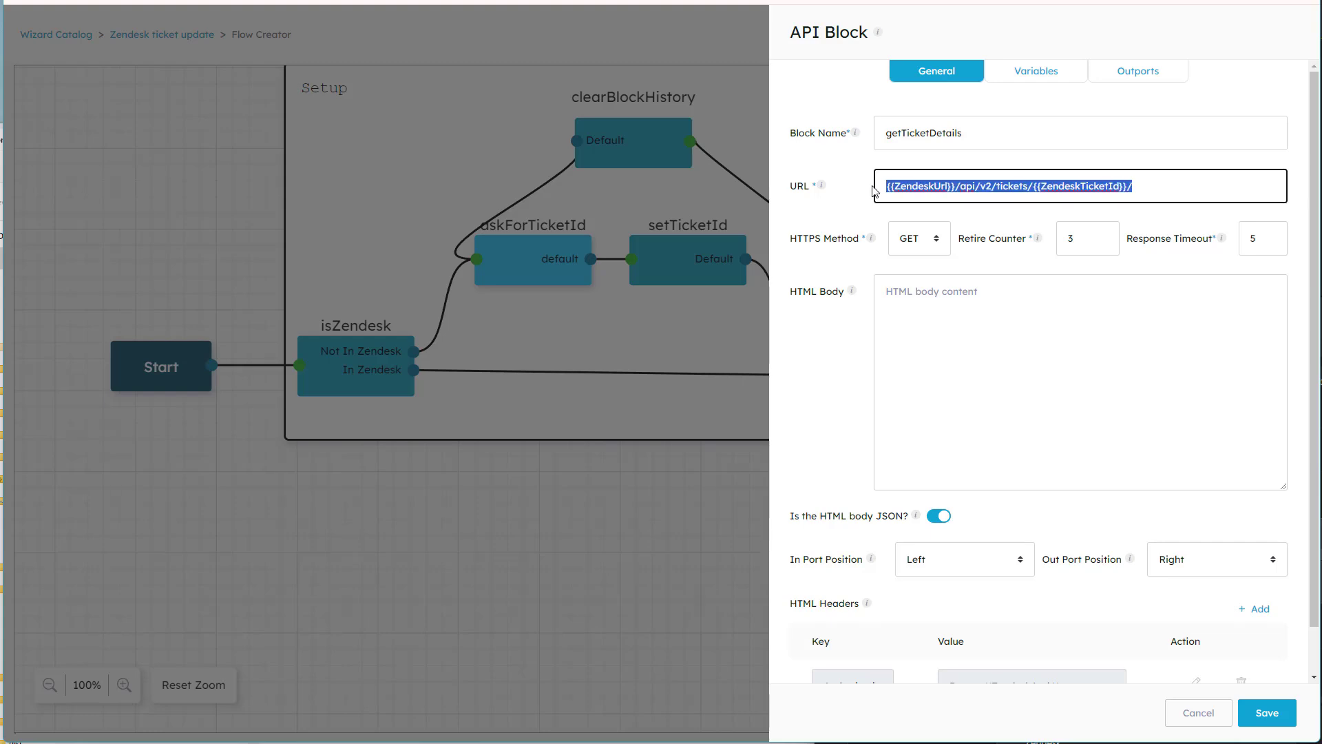
left_click(956, 187)
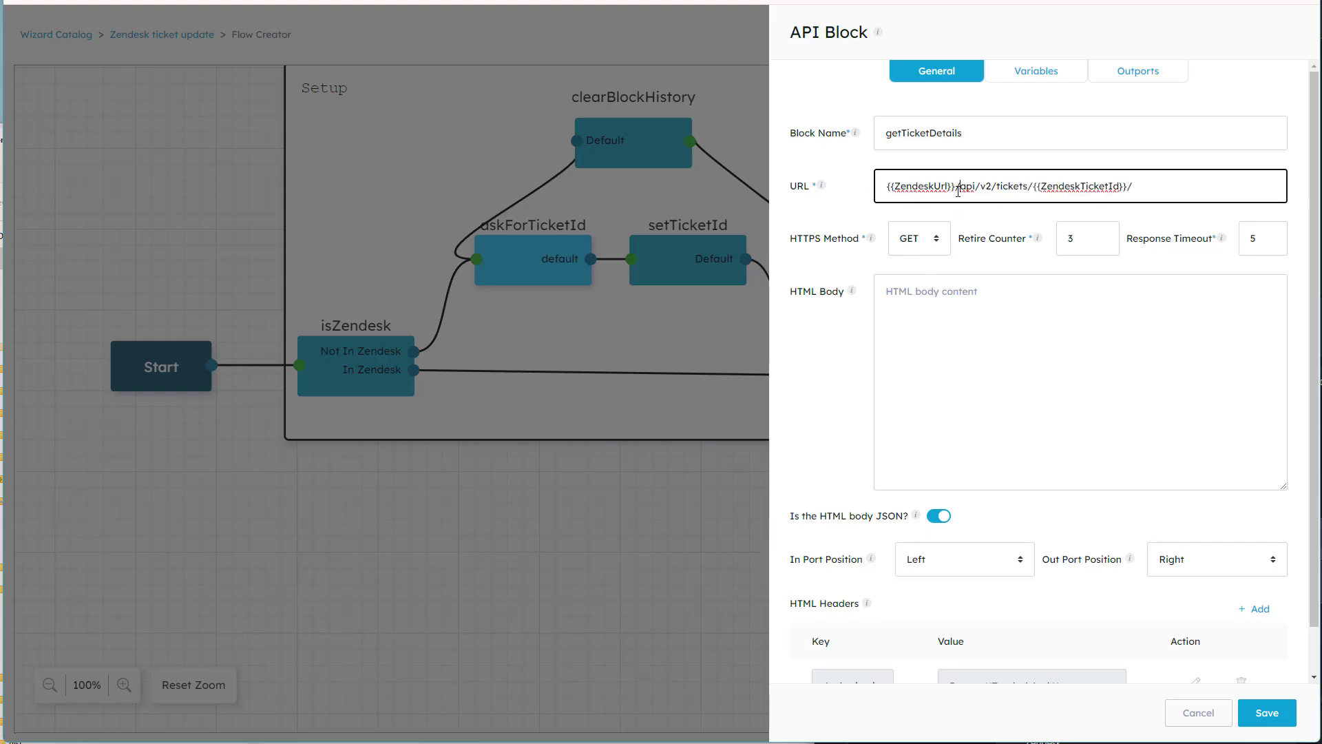
left_click_drag(953, 186, 843, 184)
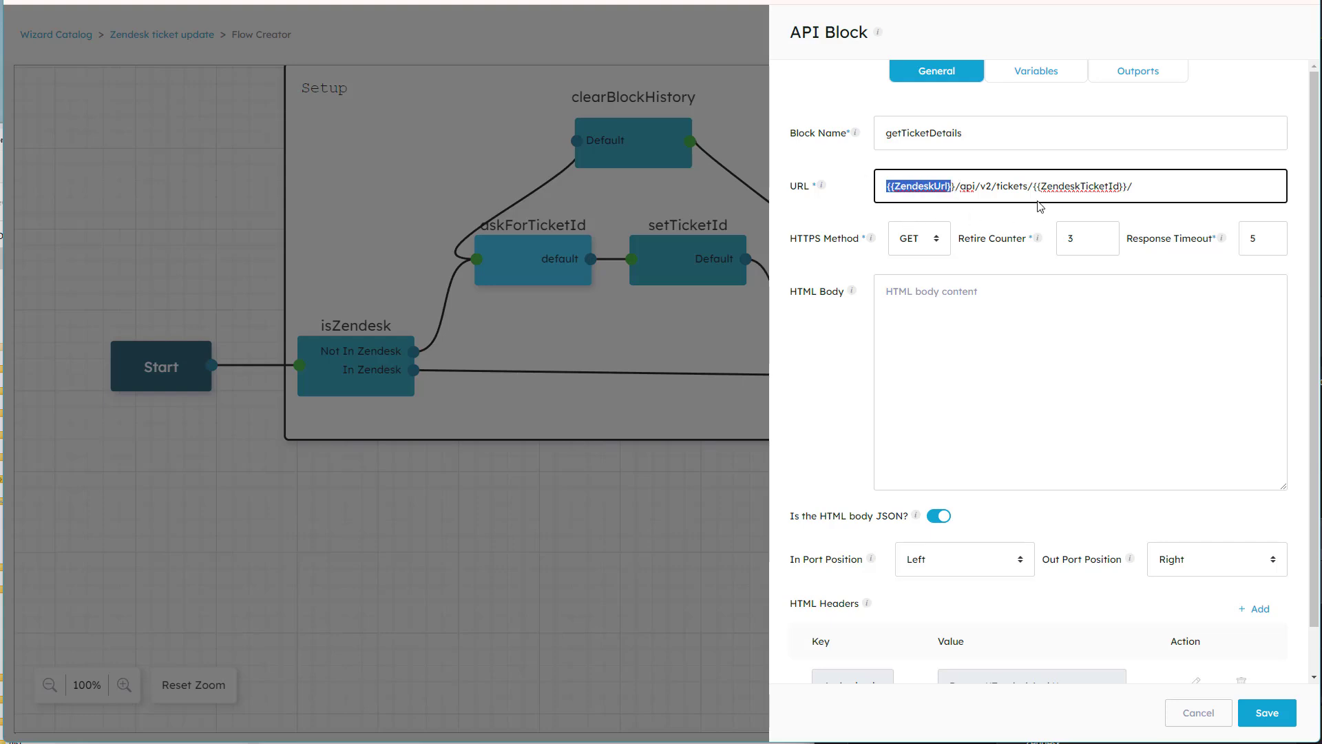
double_click(1071, 187)
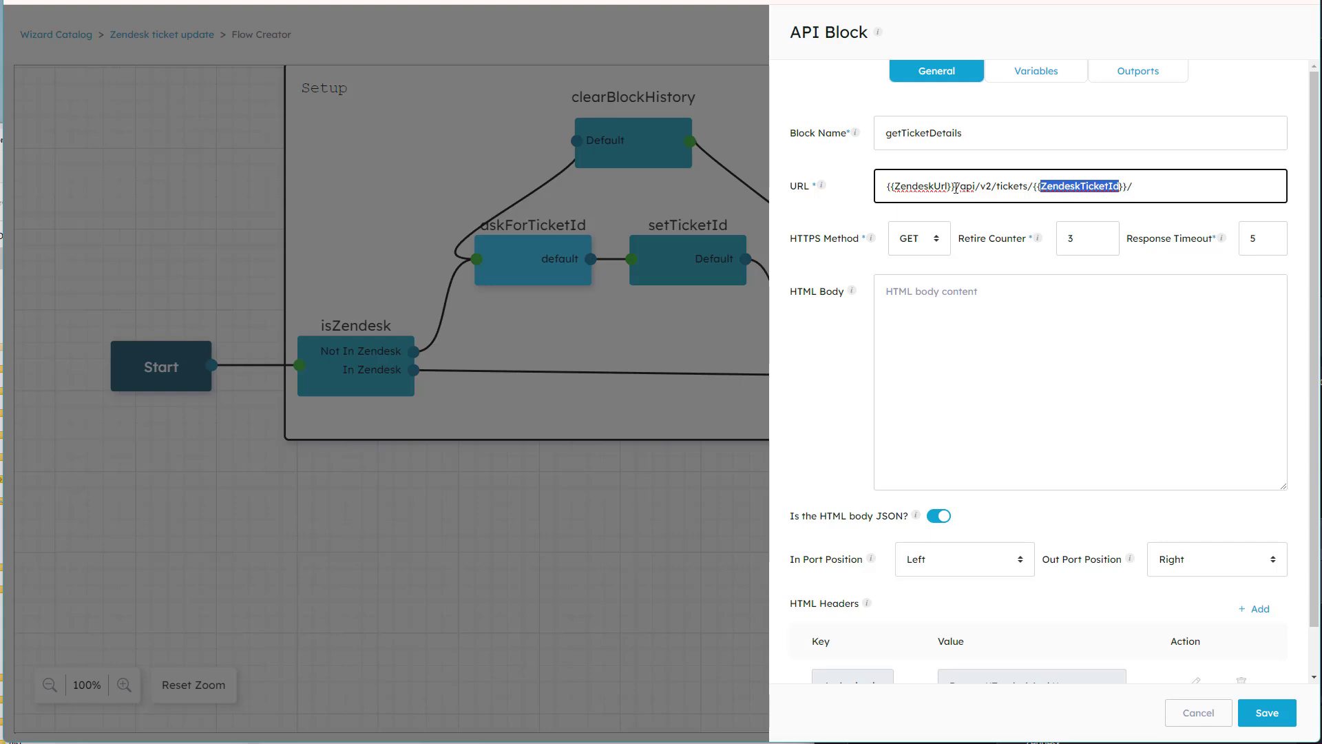
left_click_drag(957, 186, 886, 186)
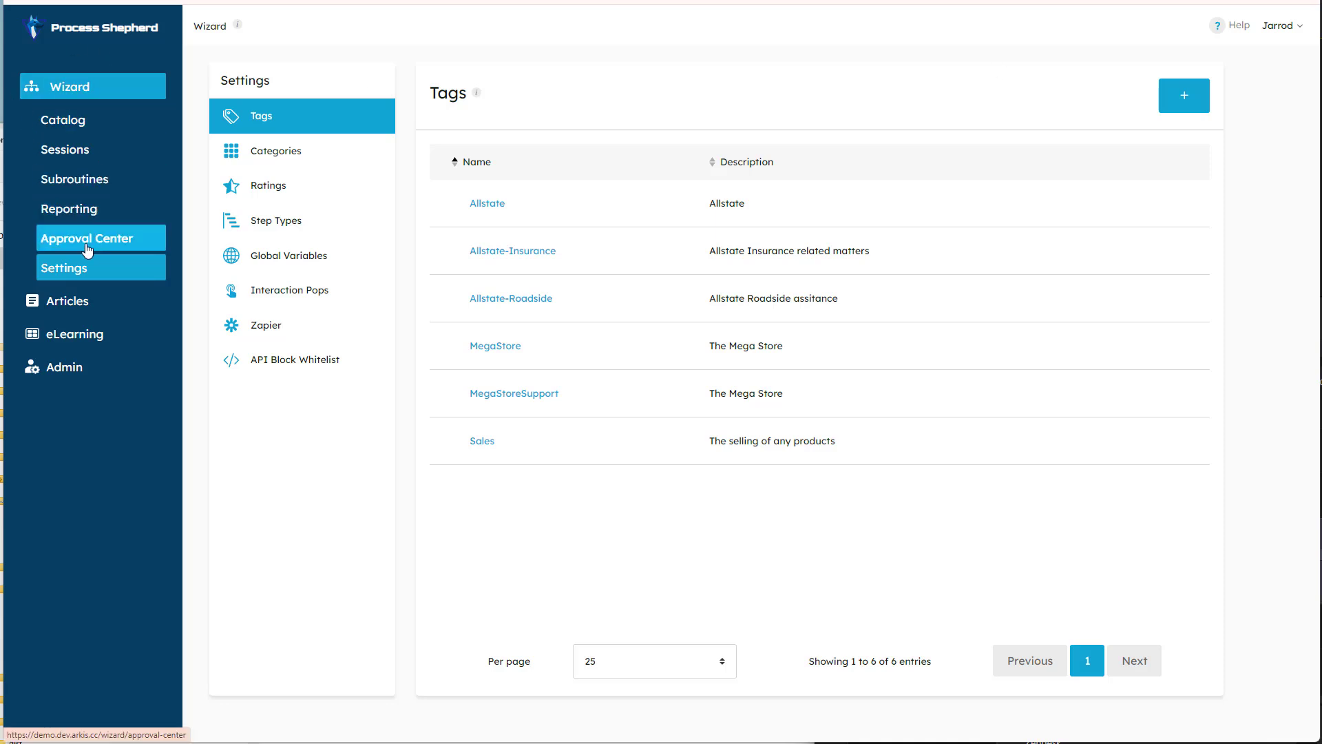
Review the live and test values of the ZendeskUrl and ZendeskAuth global variables in the wizard settings.
left_click(297, 261)
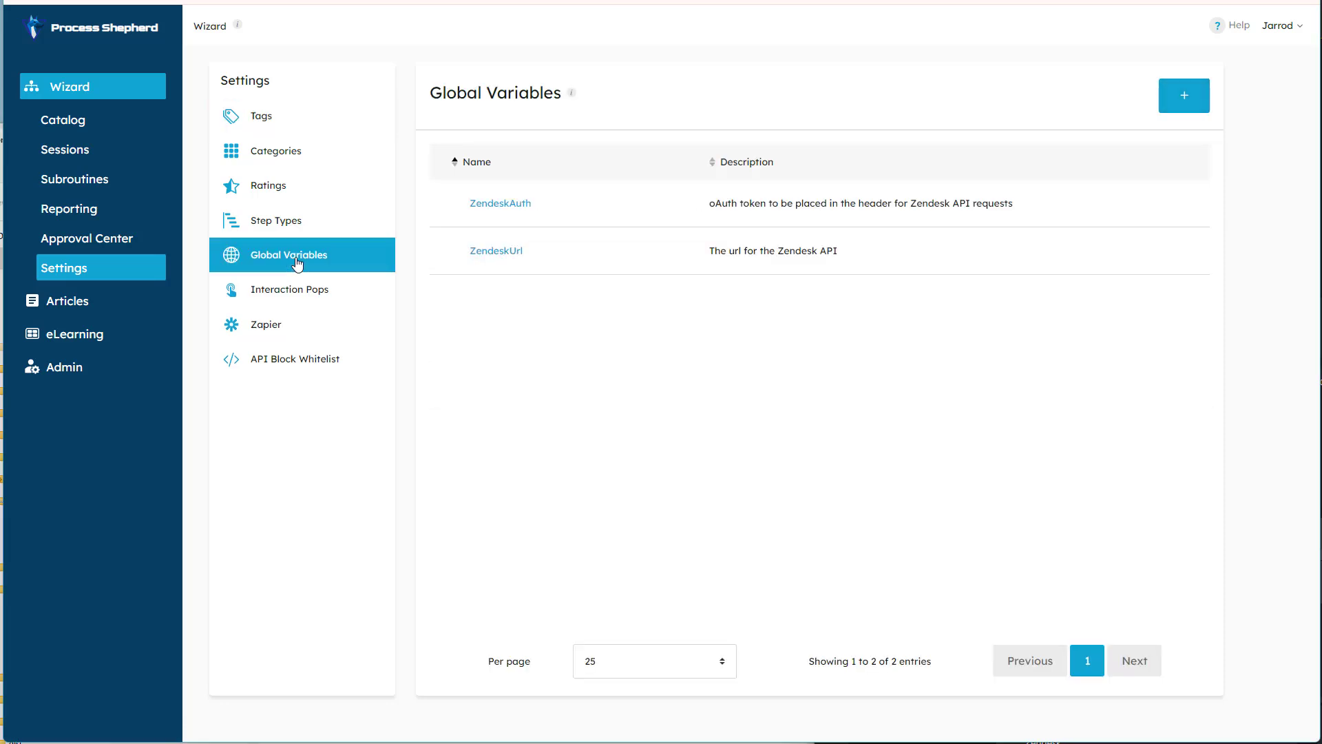
left_click(487, 260)
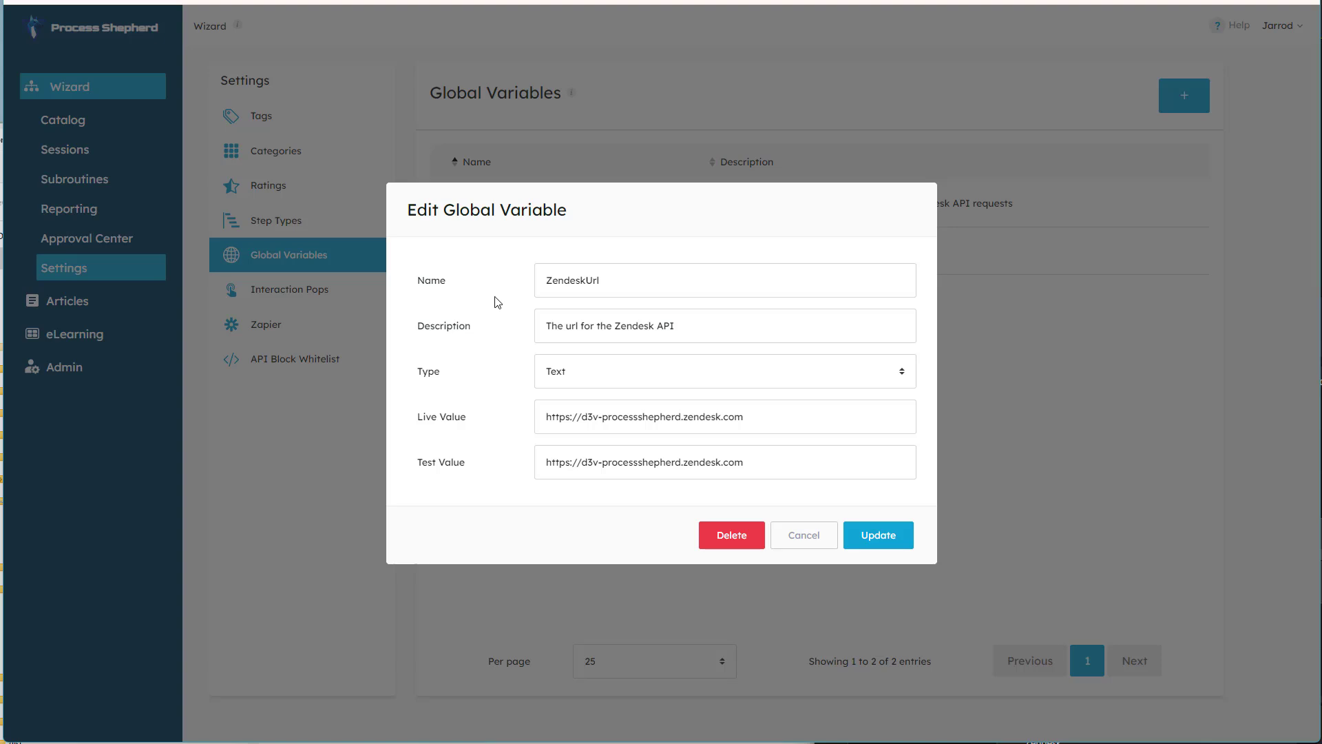
left_click_drag(426, 417, 475, 420)
left_click_drag(417, 463, 484, 463)
triple_click(573, 466)
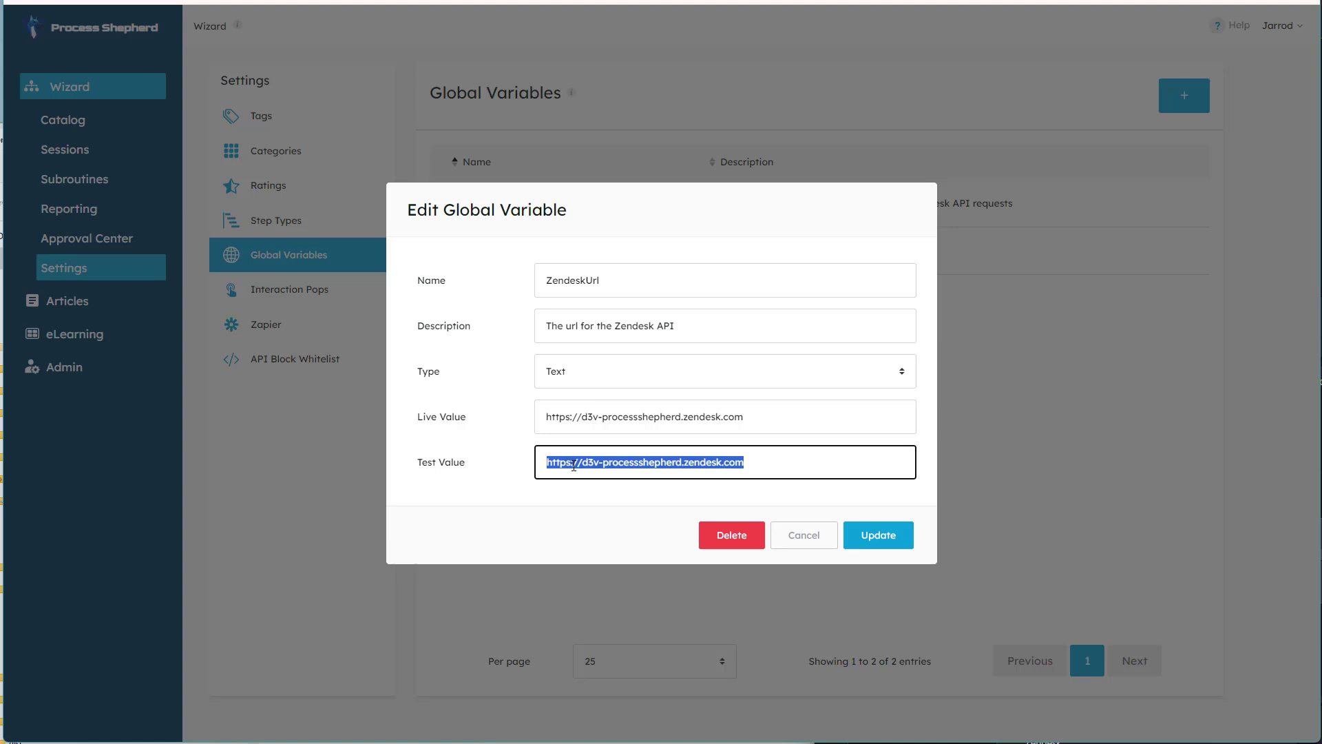
triple_click(578, 422)
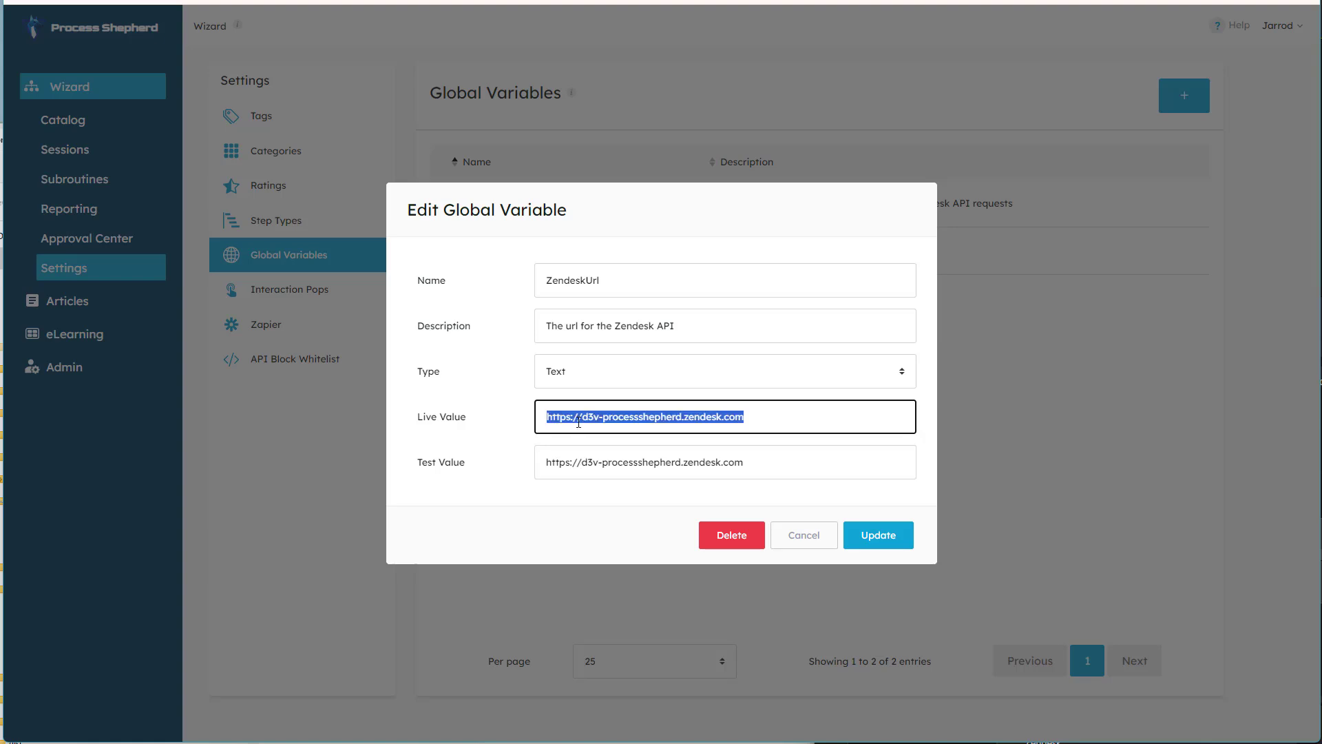
left_click(799, 537)
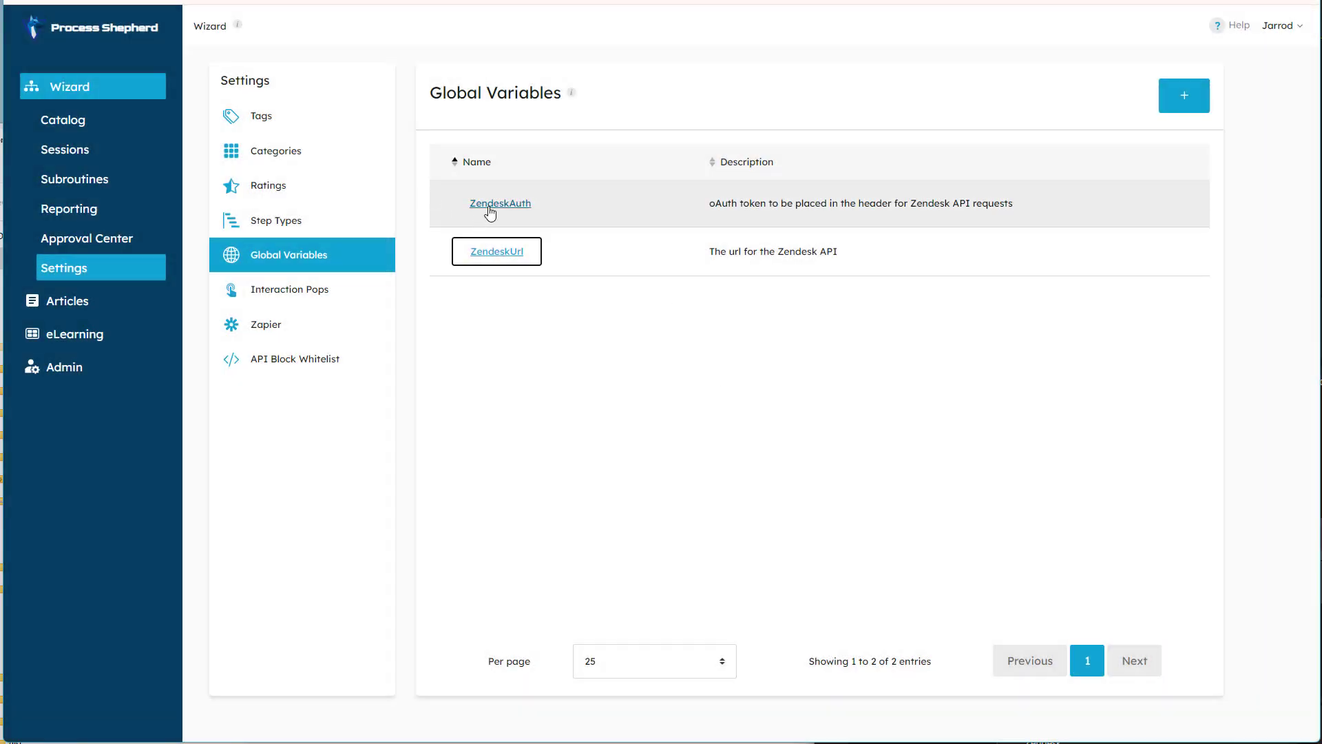
left_click(489, 207)
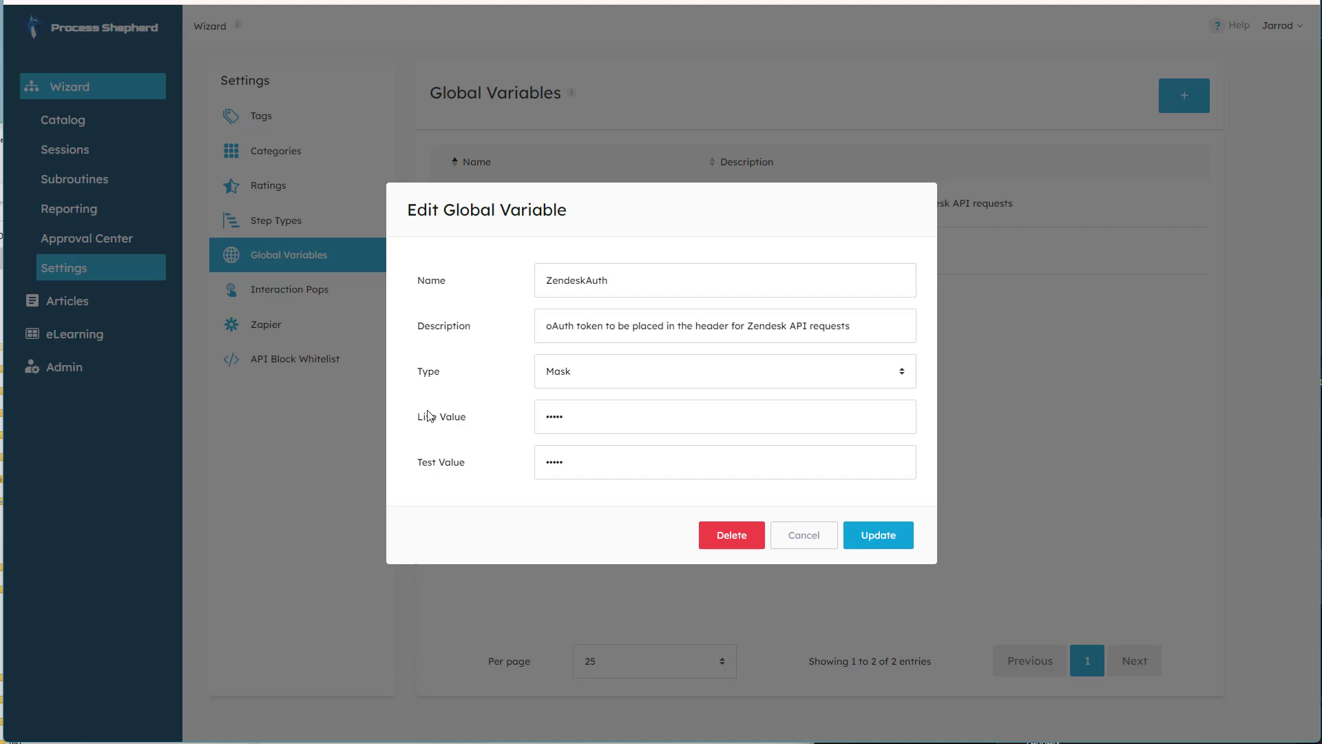
left_click_drag(427, 416, 502, 452)
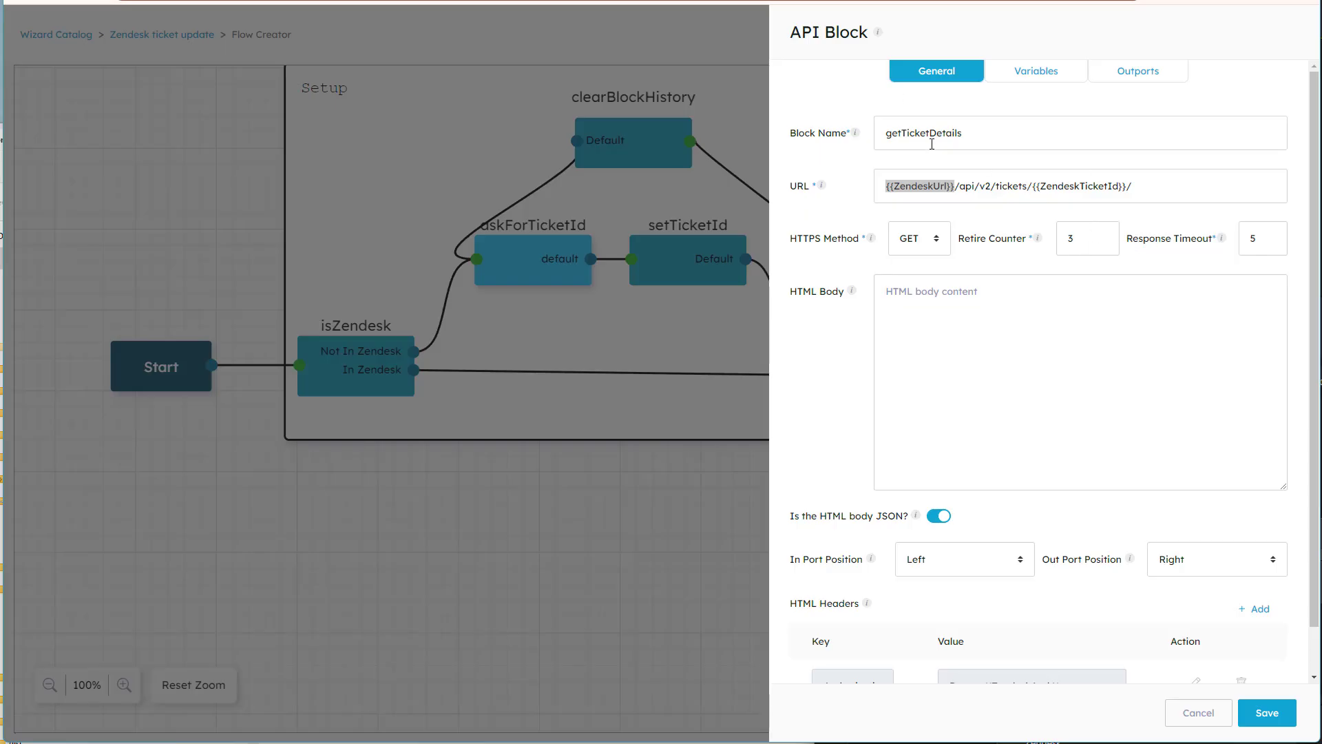
Examine the ZendeskAuth variable in the getTicketDetails block's authorization header and the /api/v2/tickets/ path with ZendeskTicketId in its URL.
scroll(1010, 407, "down", 1)
scroll(1009, 407, "down", 1)
left_click(856, 637)
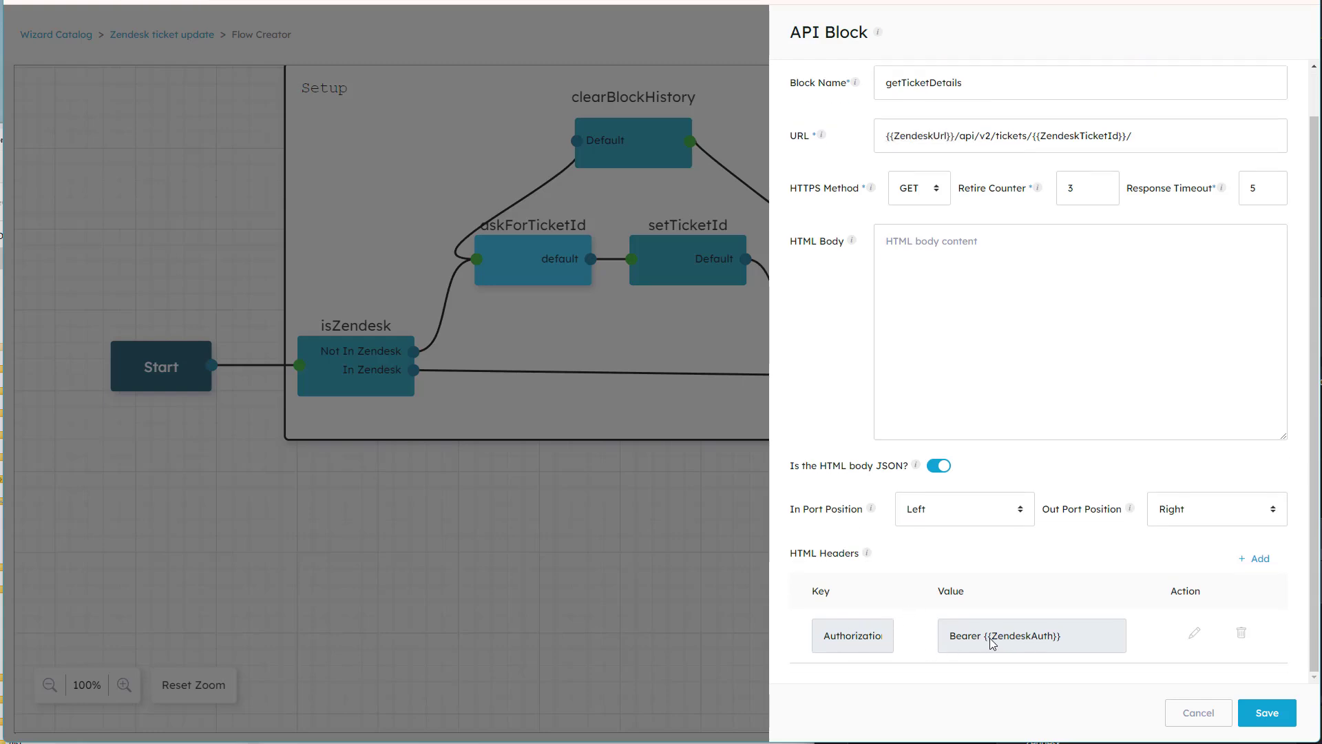
left_click_drag(984, 640, 1065, 642)
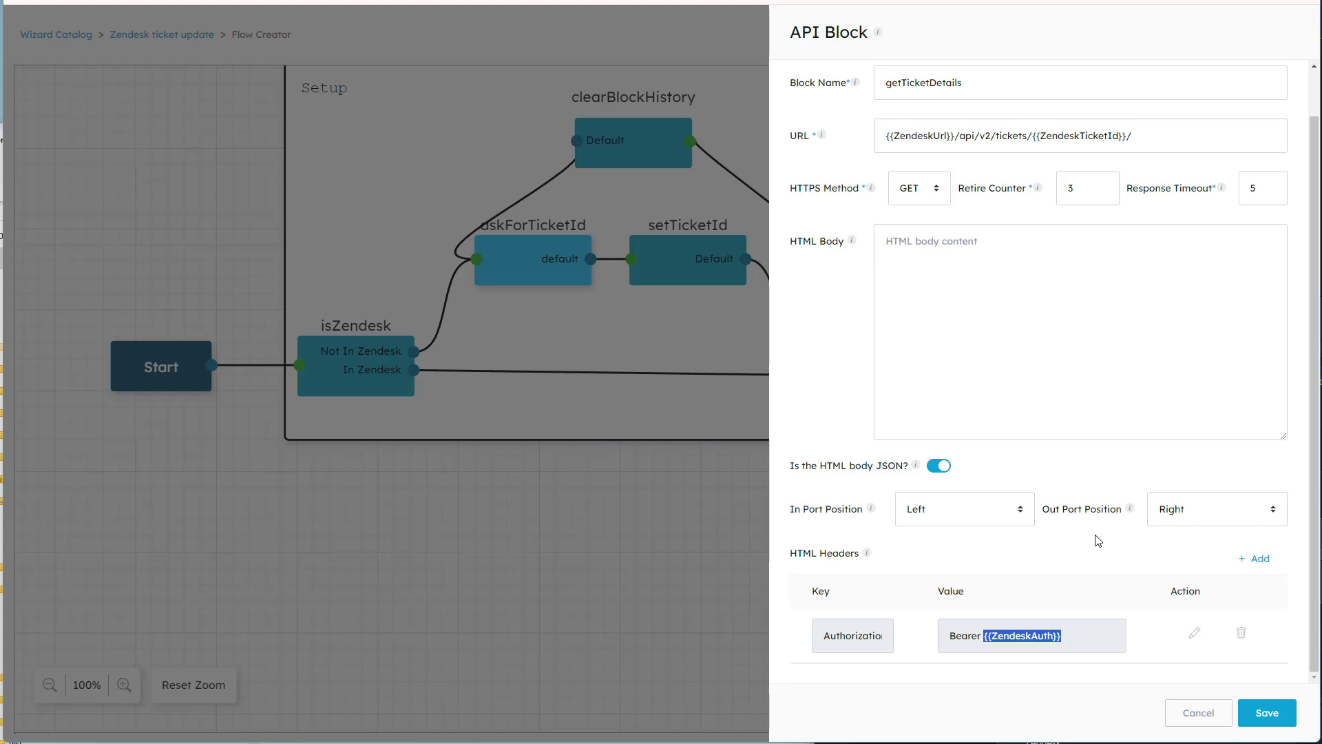
scroll(1098, 541, "up", 1)
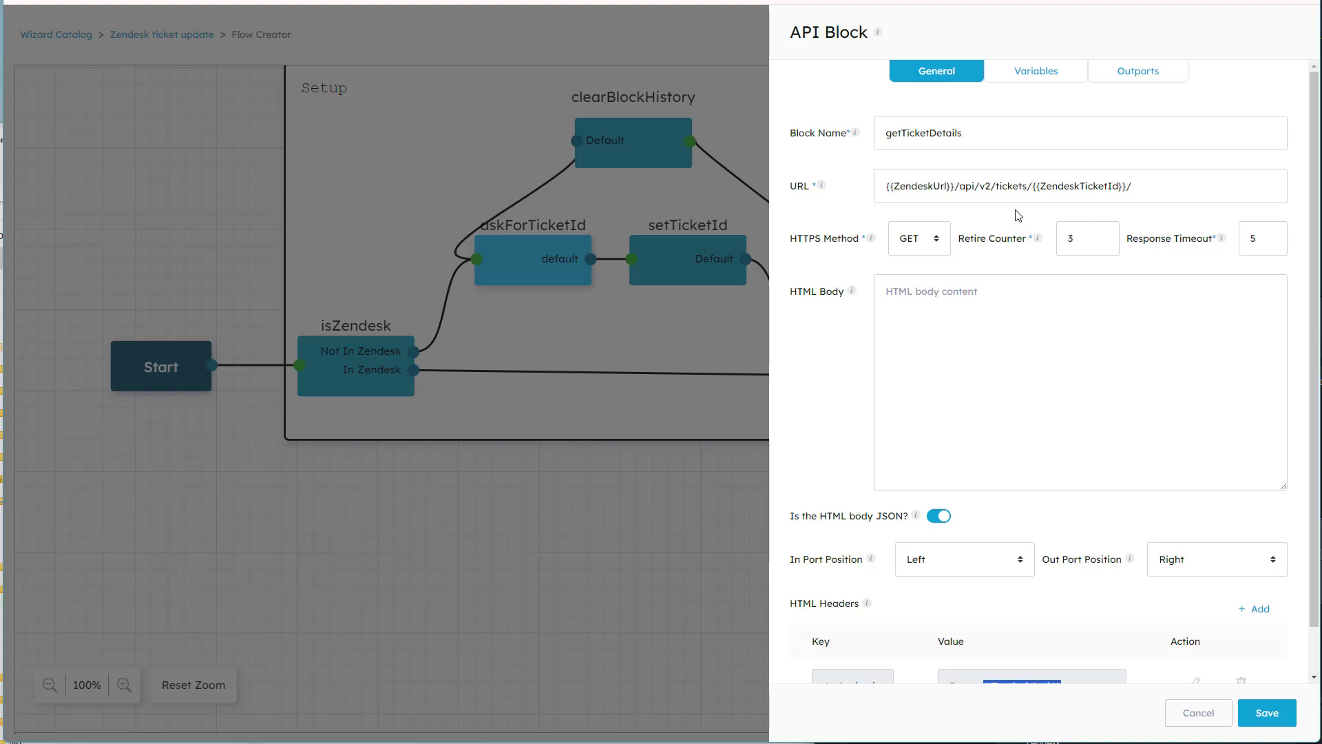
left_click_drag(957, 188, 1135, 187)
scroll(1134, 193, "down", 1)
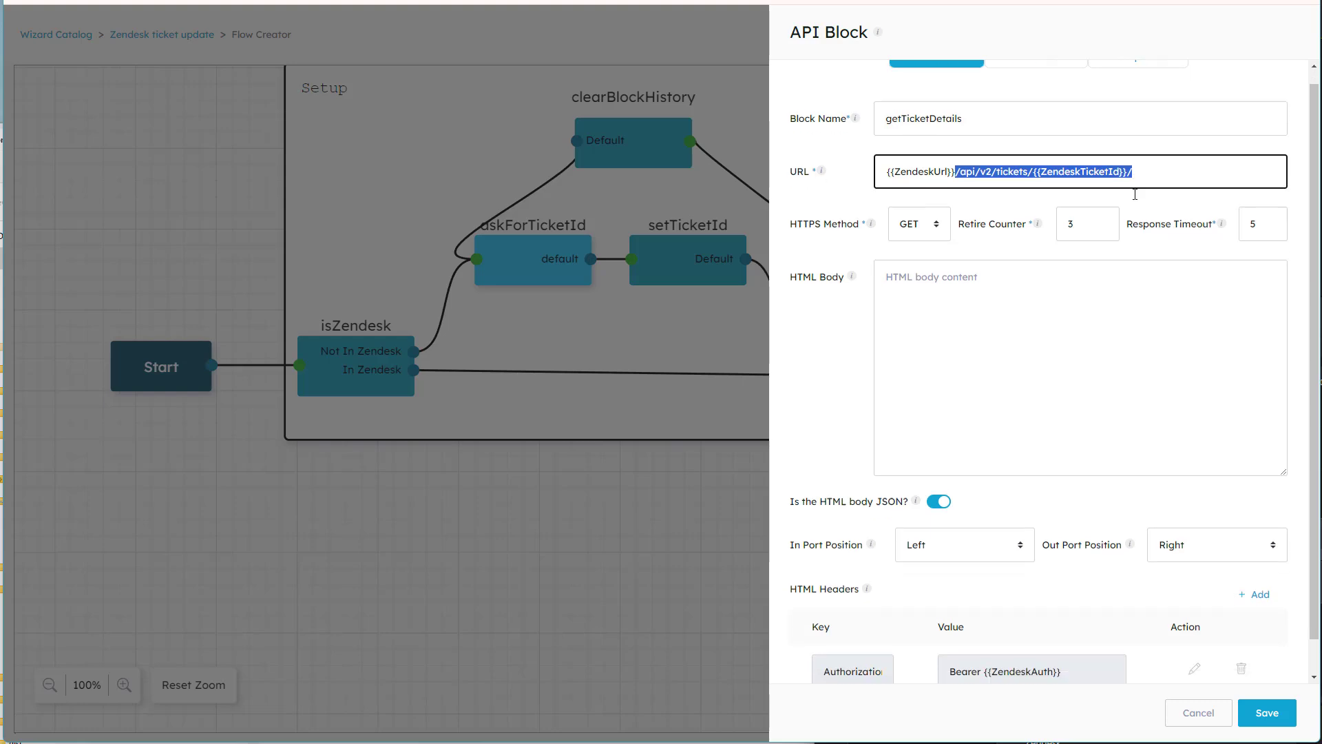
scroll(1137, 216, "up", 1)
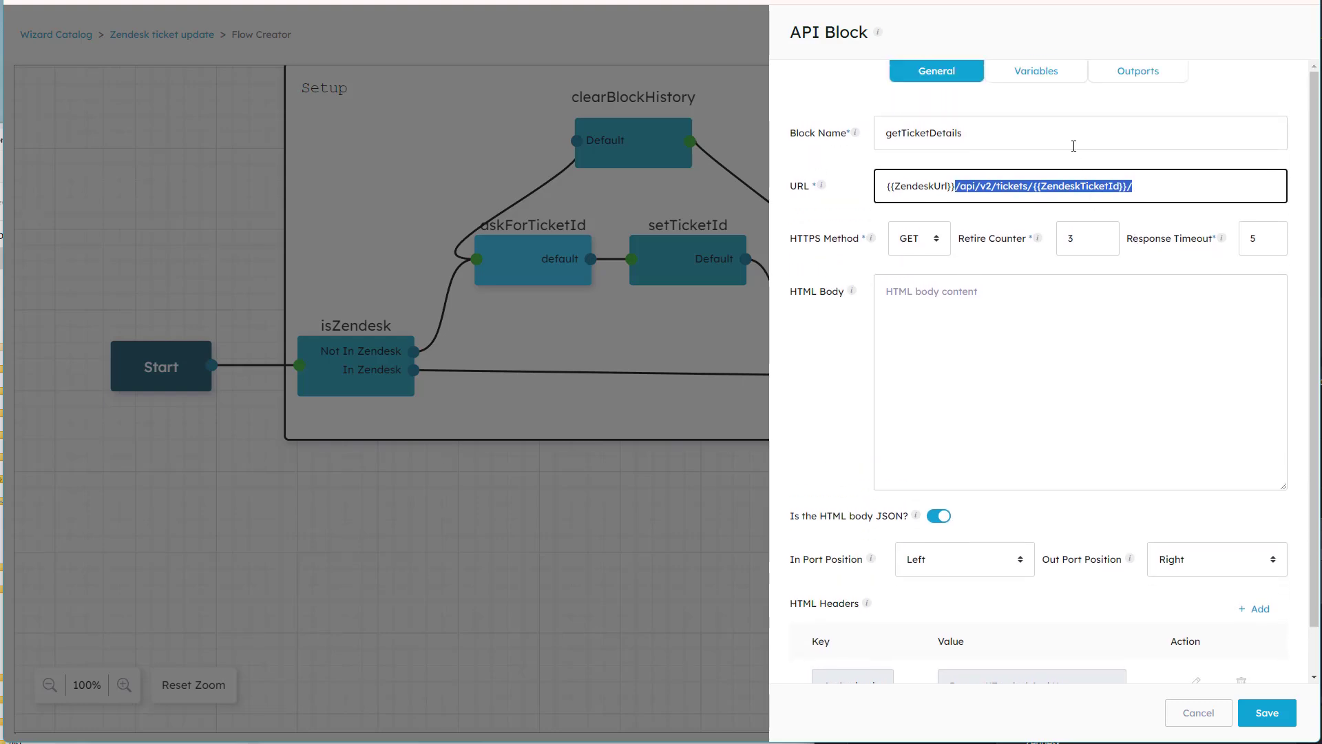
Review the ticketSubject variable's code snippet in getTicketDetails, including the ticket description, priority and status lines, and close the block without saving.
left_click(1040, 81)
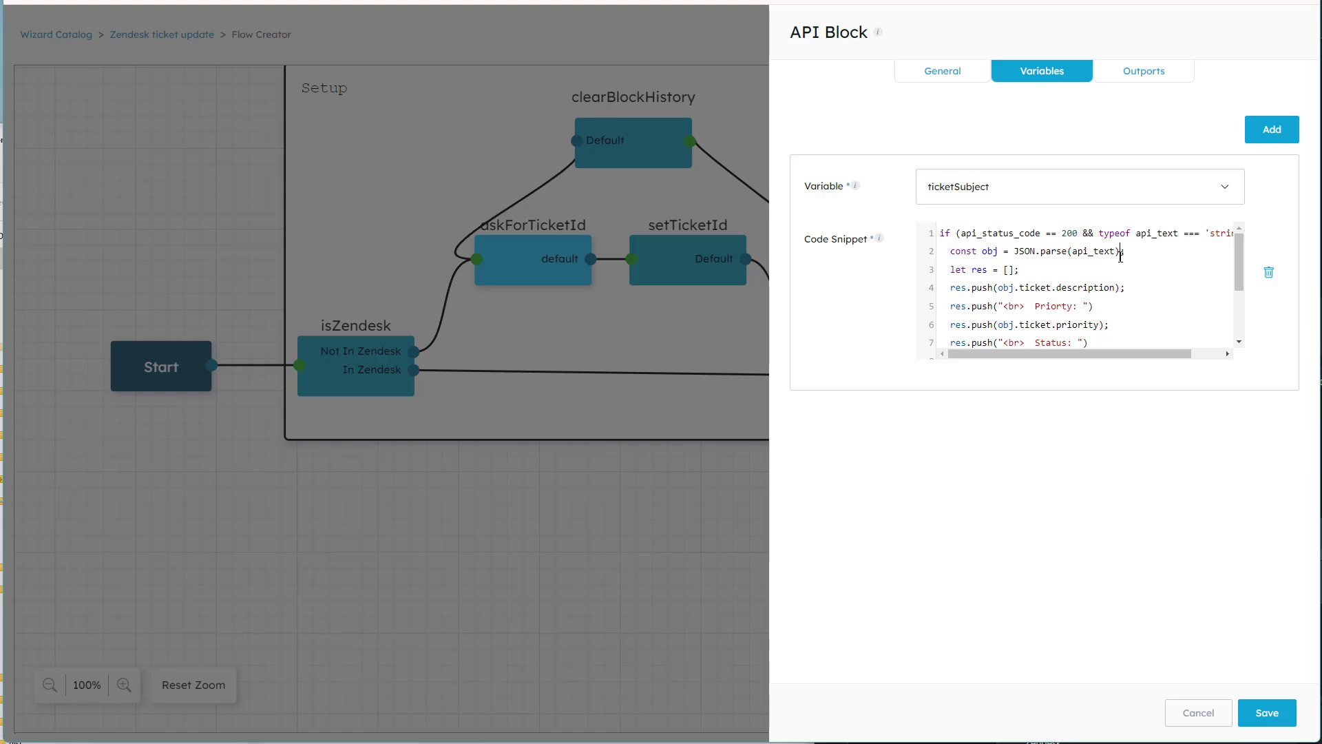
scroll(1120, 256, "down", 3)
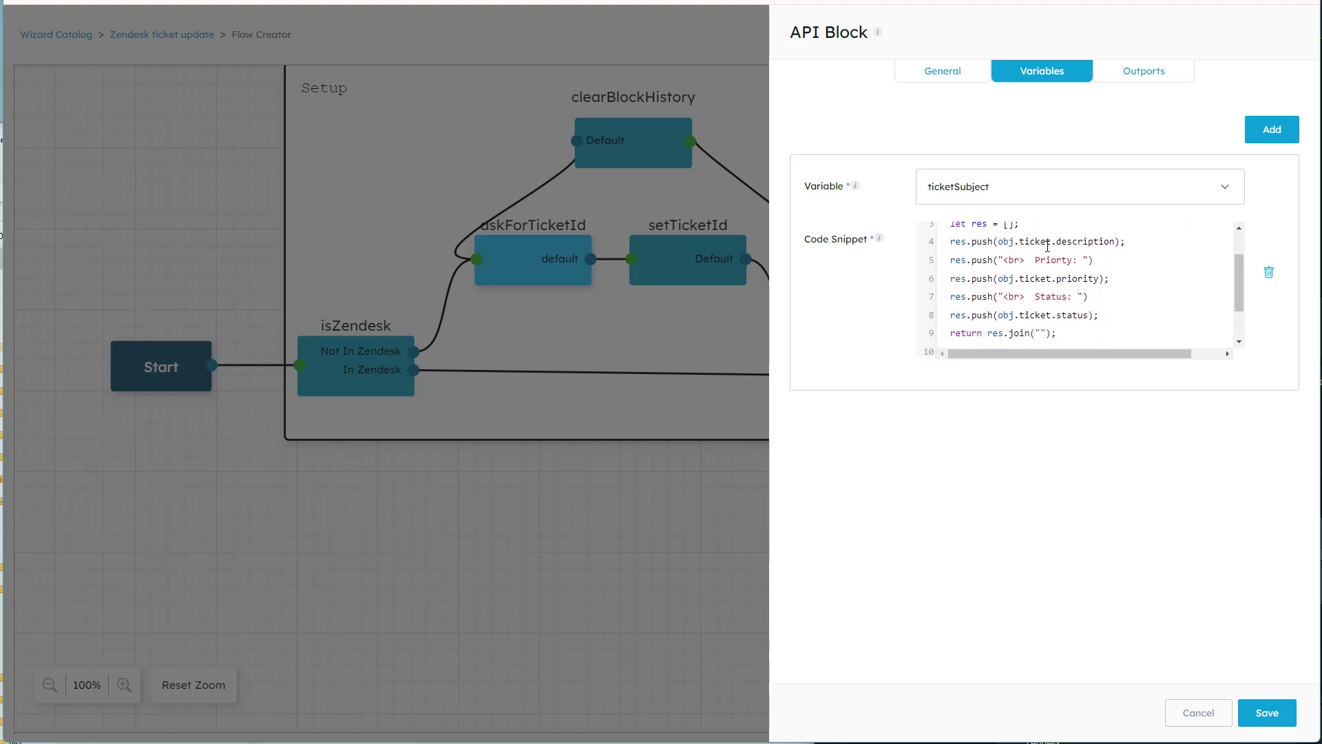
left_click_drag(1025, 241, 1086, 241)
left_click_drag(1026, 278, 1092, 278)
left_click_drag(1029, 315, 1075, 316)
scroll(1077, 317, "down", 3)
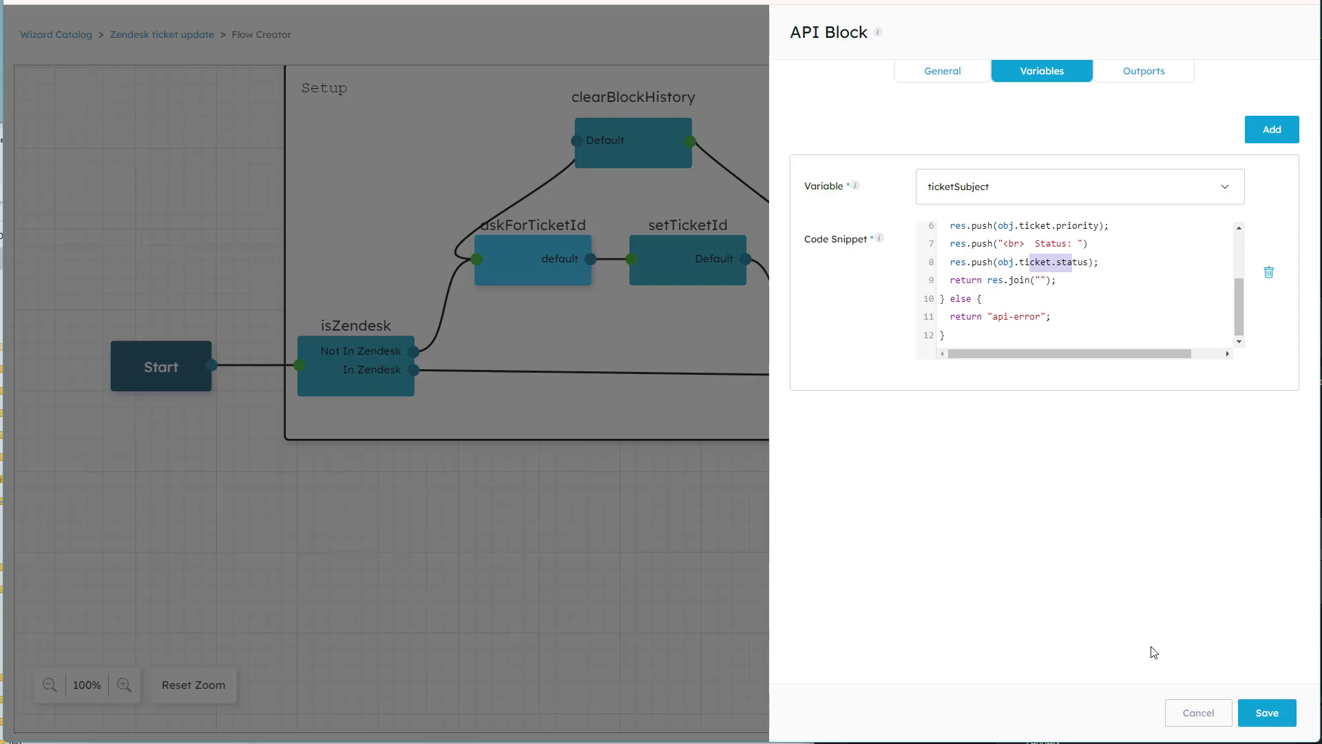
left_click(1180, 715)
Open the displayTicketDetails input block, examine the ticketSubject variable in its main text, and close it without saving.
left_click_drag(892, 488, 775, 454)
left_click(908, 339)
double_click(907, 338)
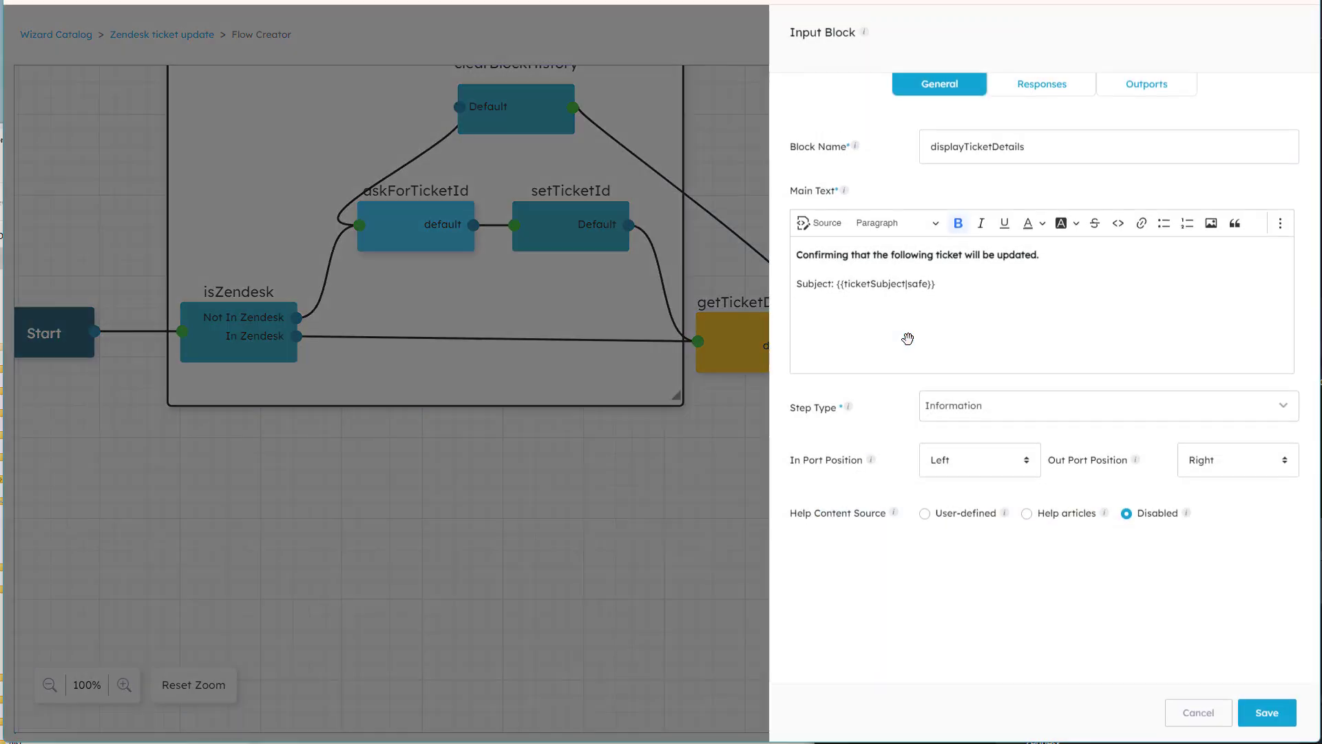
left_click_drag(839, 285, 940, 294)
left_click(958, 298)
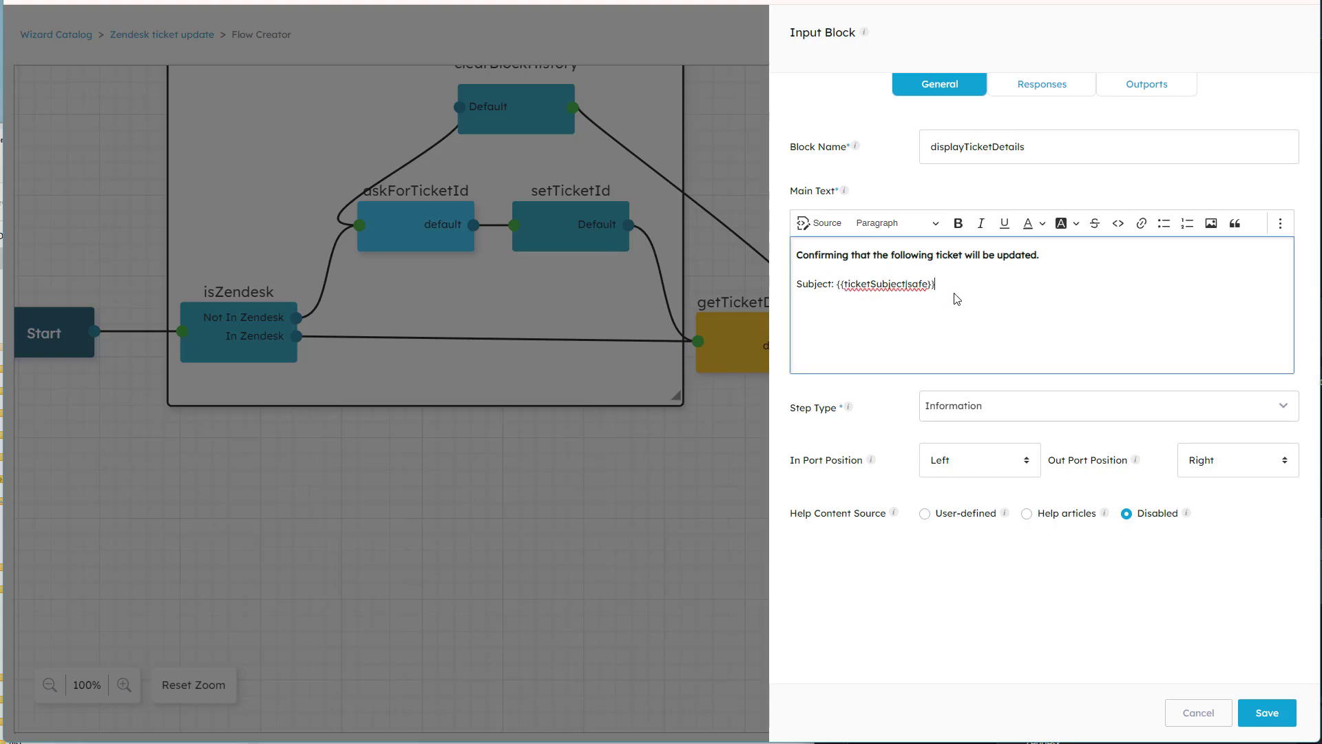
left_click(1190, 713)
Open the custom1Value input block, review its main text about the Custom 1 field, and close it without saving.
left_click_drag(975, 390, 987, 334)
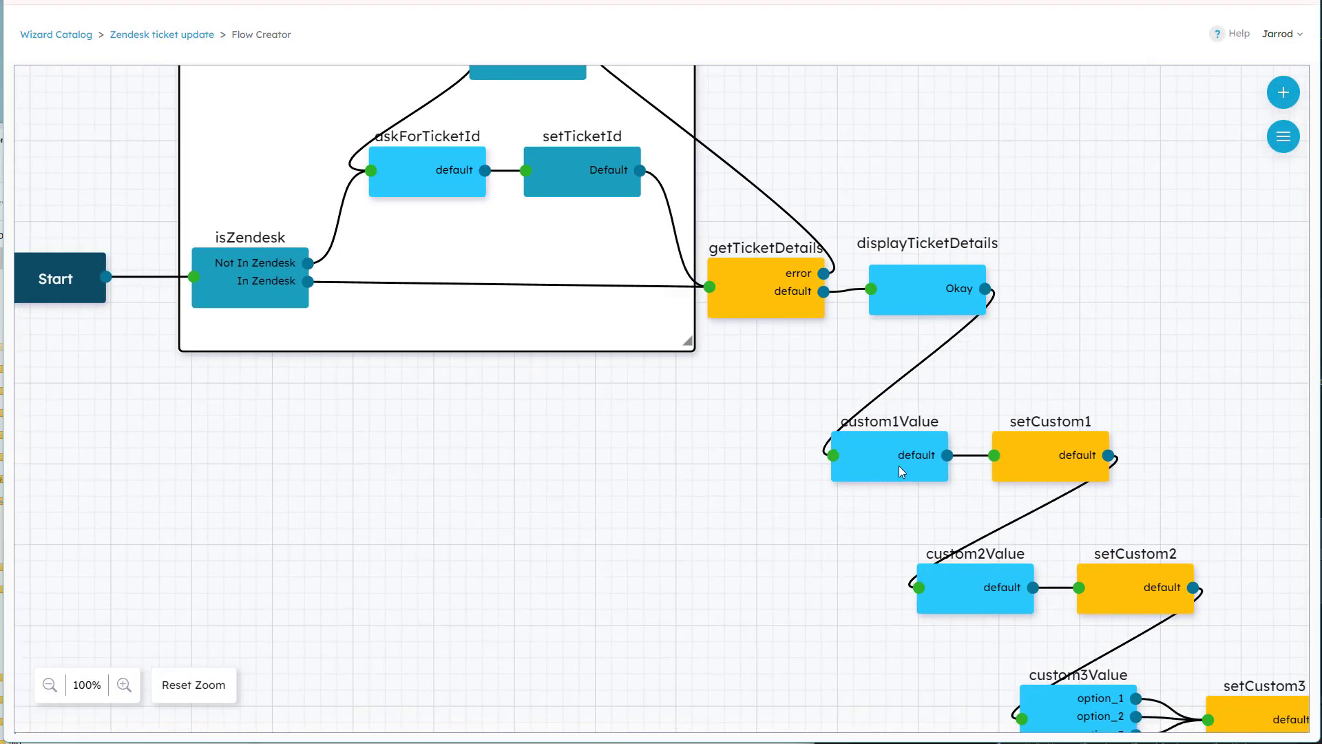
left_click(880, 457)
double_click(879, 458)
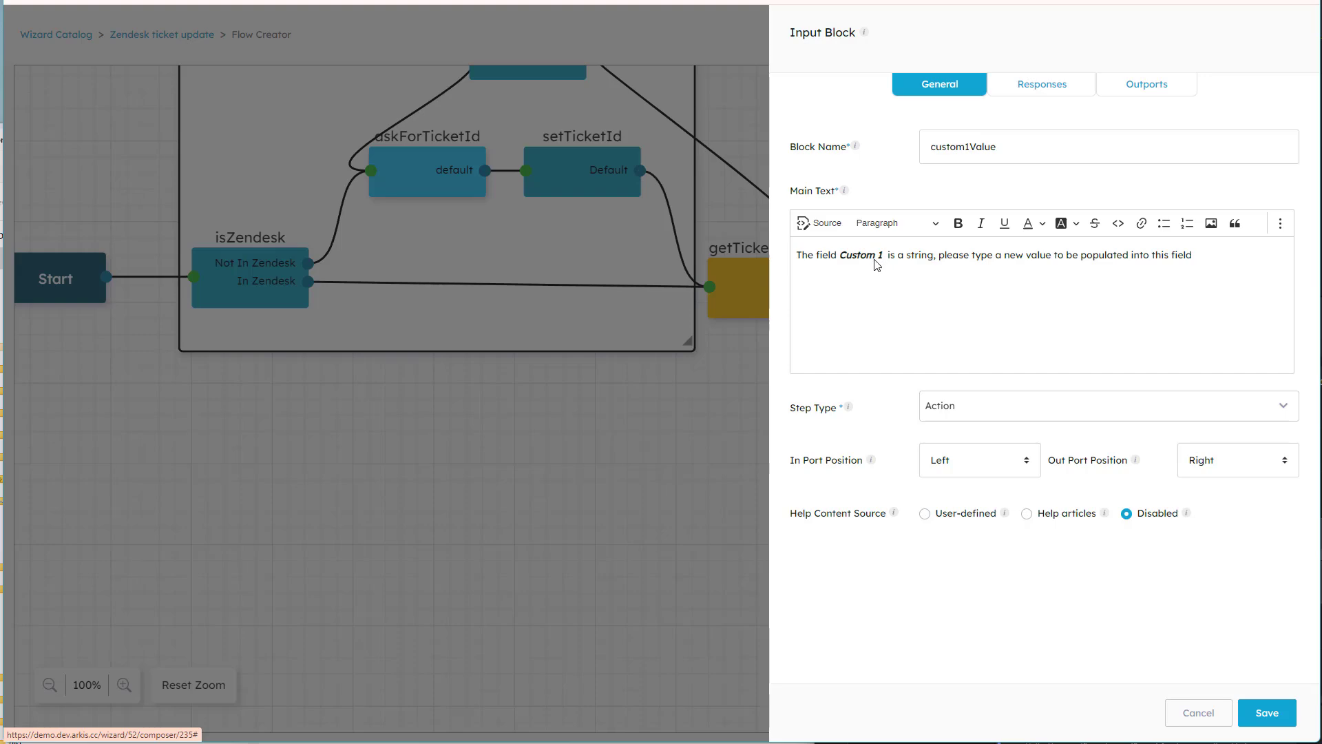
left_click(1198, 713)
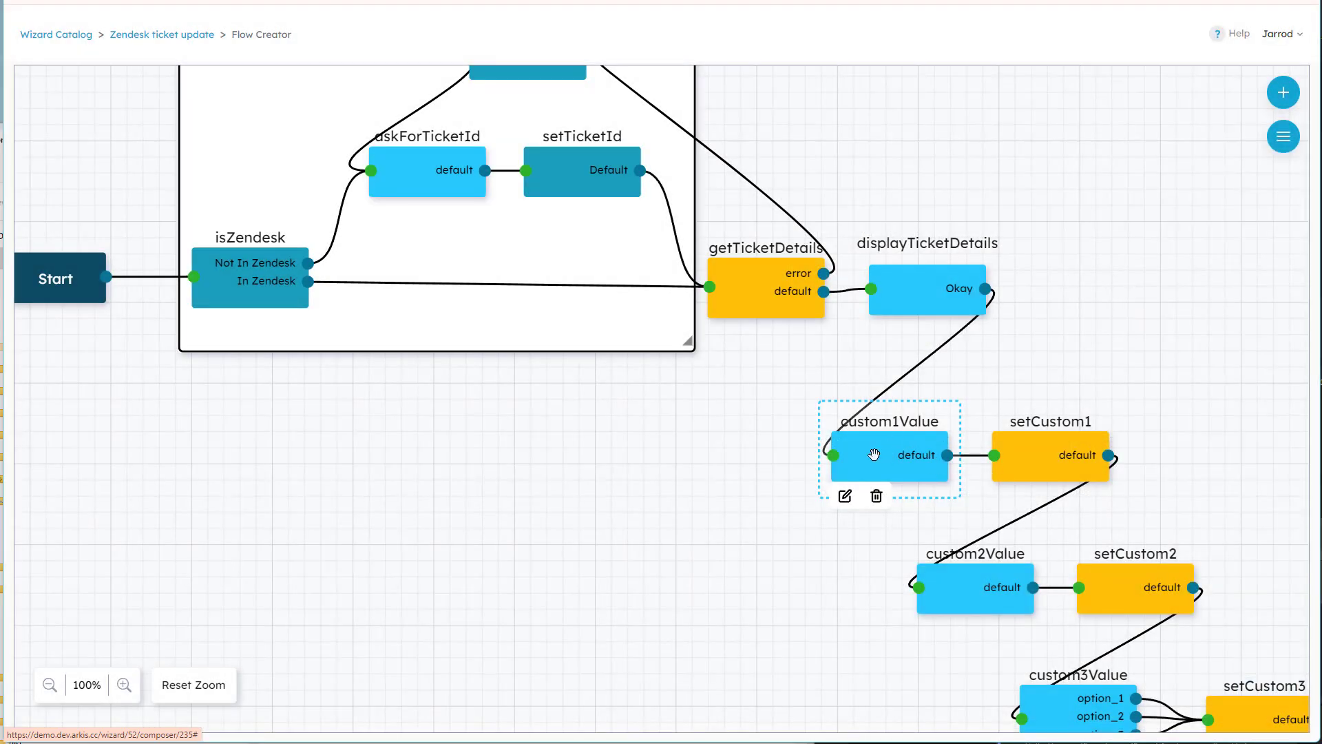
Open the setCustom1 API block and examine the ZendeskTicketId variable and the ?async=true parameter in its request URL.
double_click(1010, 458)
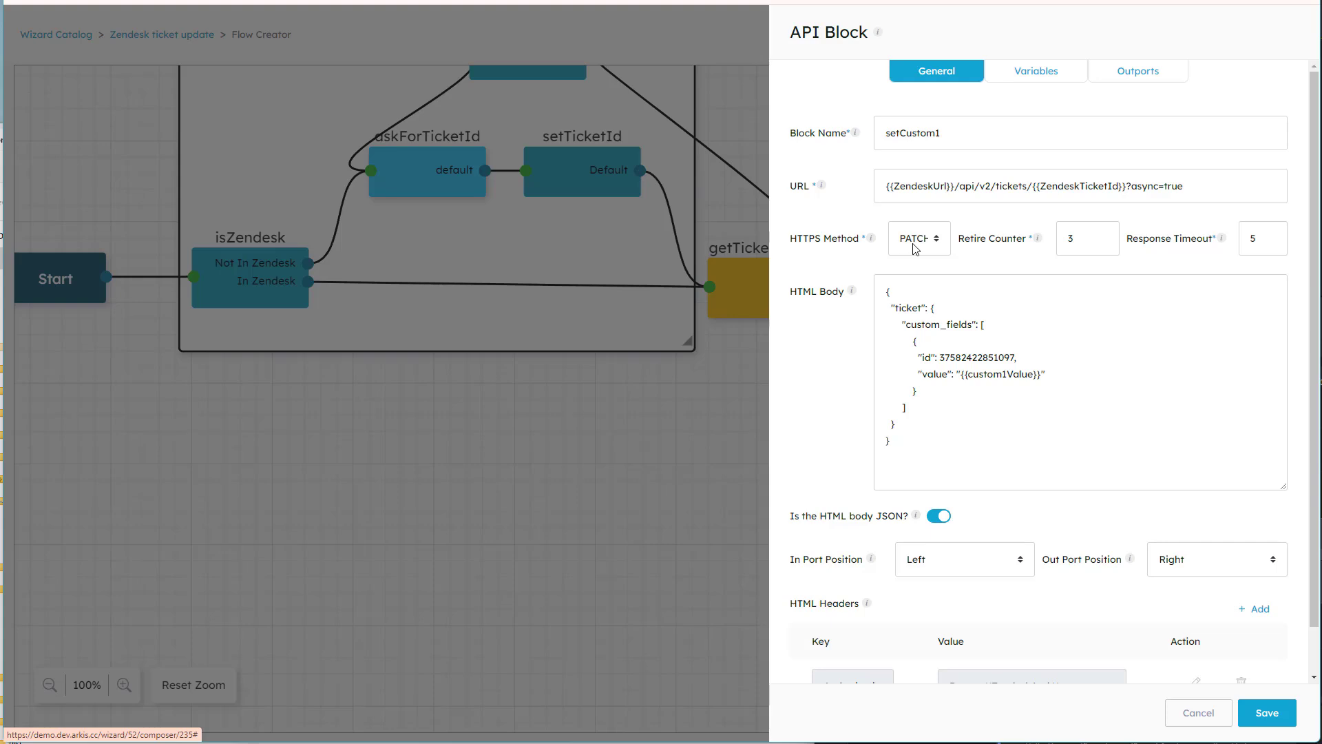
left_click(1078, 187)
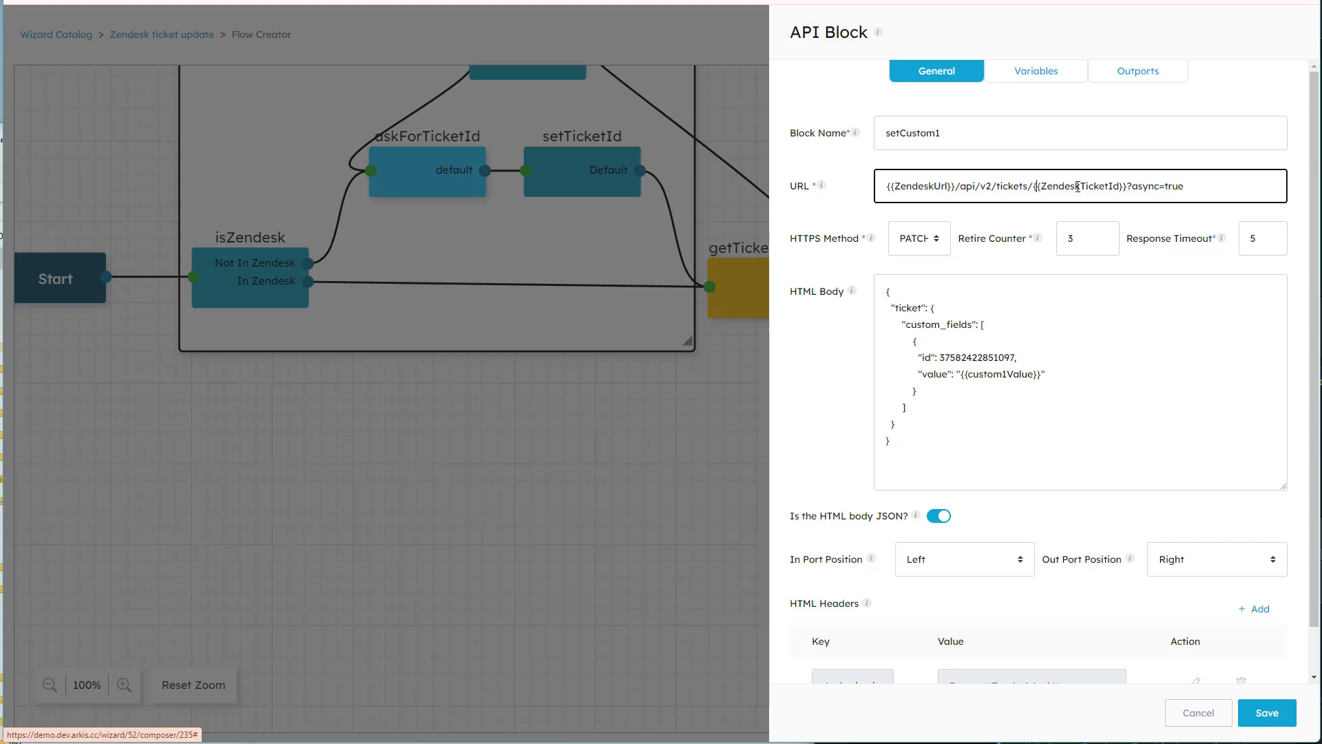
left_click_drag(1127, 186, 1033, 191)
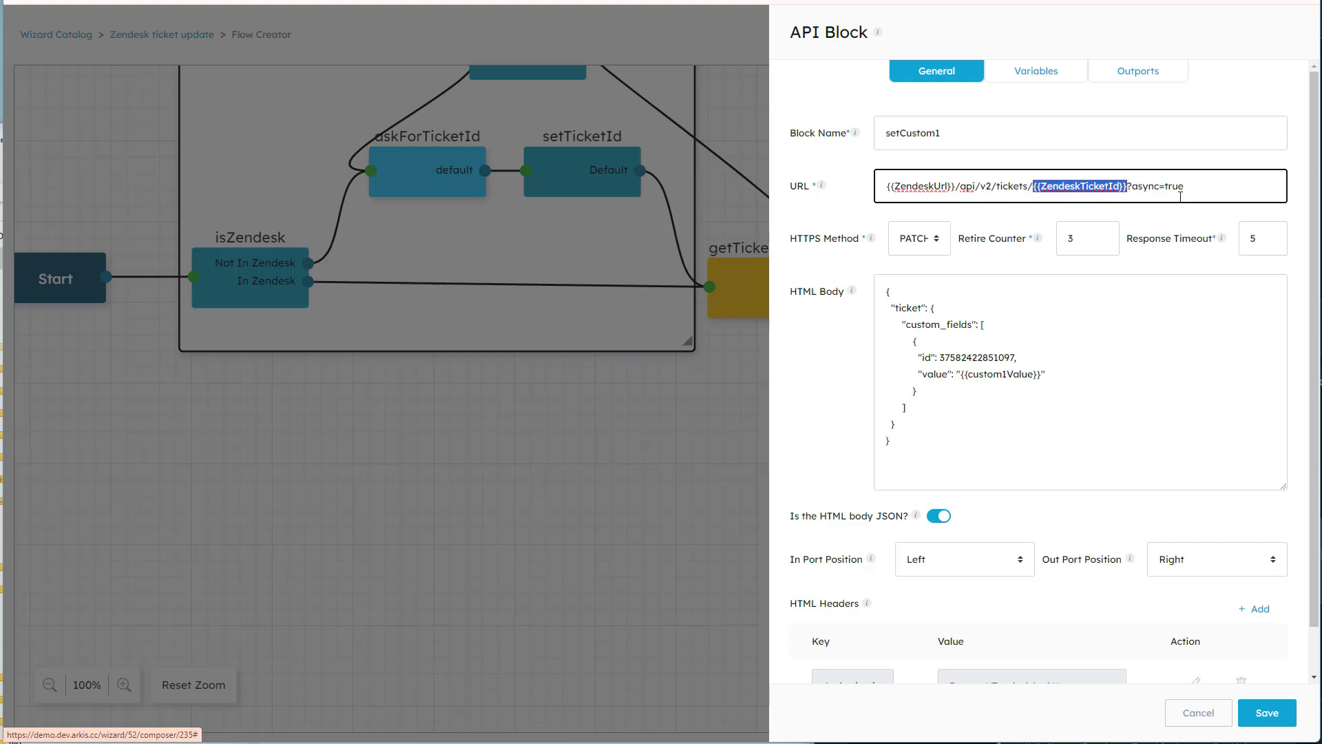
left_click_drag(1128, 186, 1195, 183)
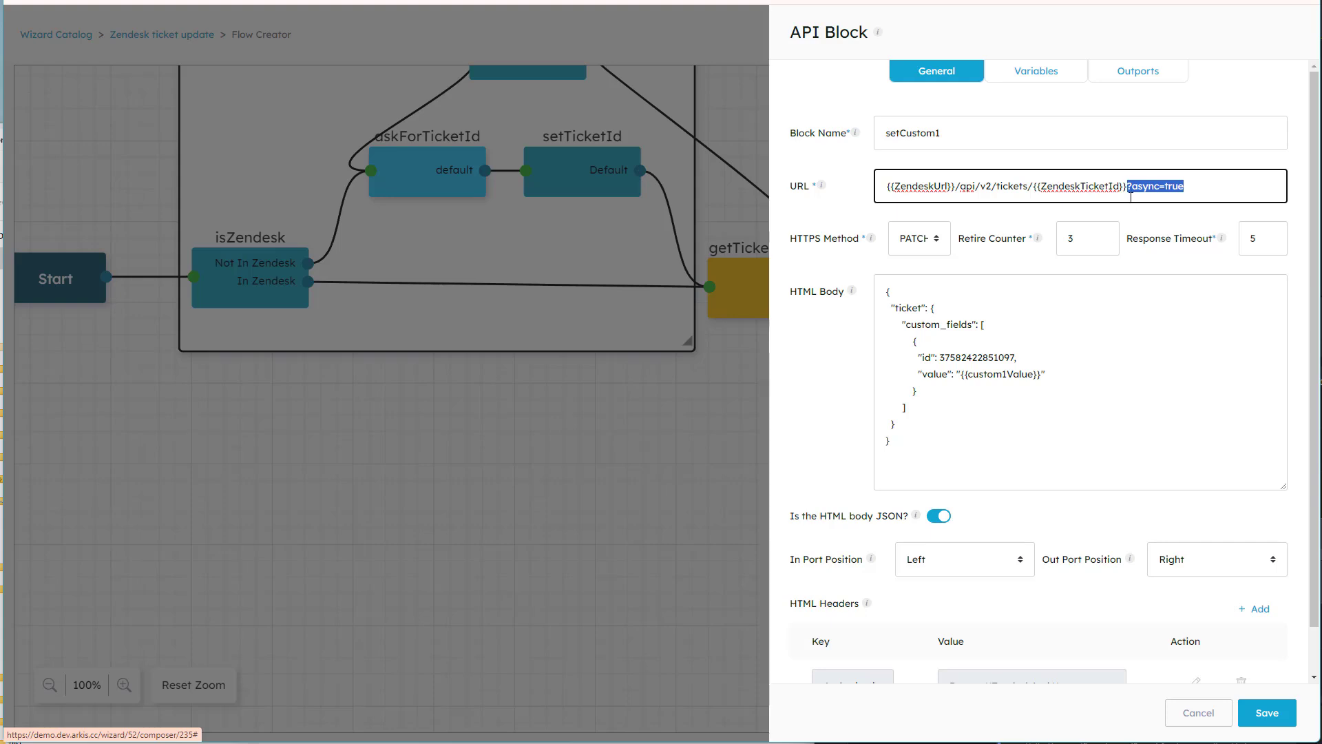
Examine the custom_fields id in setCustom1's JSON body and compare it with the Custom 1 field ID on the Zendesk Admin Center's ticket fields page.
left_click(919, 444)
key("ctrl+a")
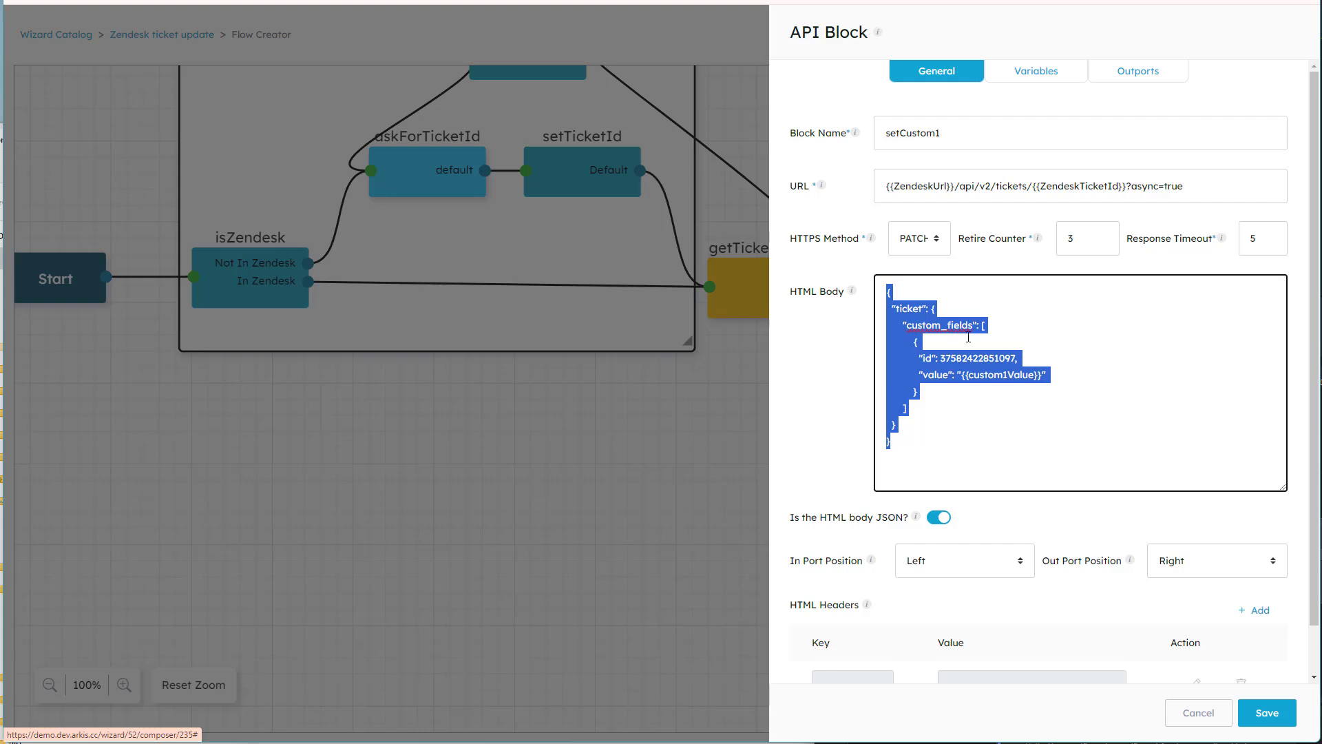
double_click(949, 326)
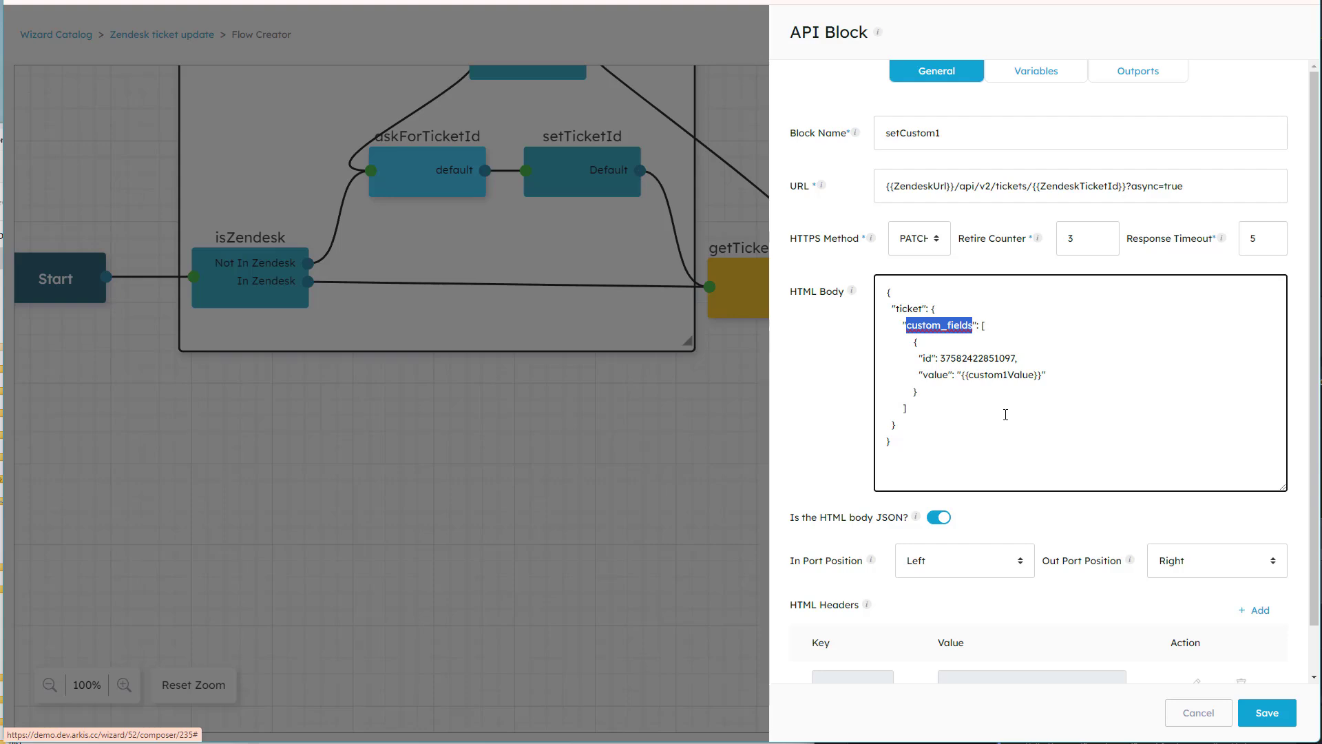
double_click(980, 359)
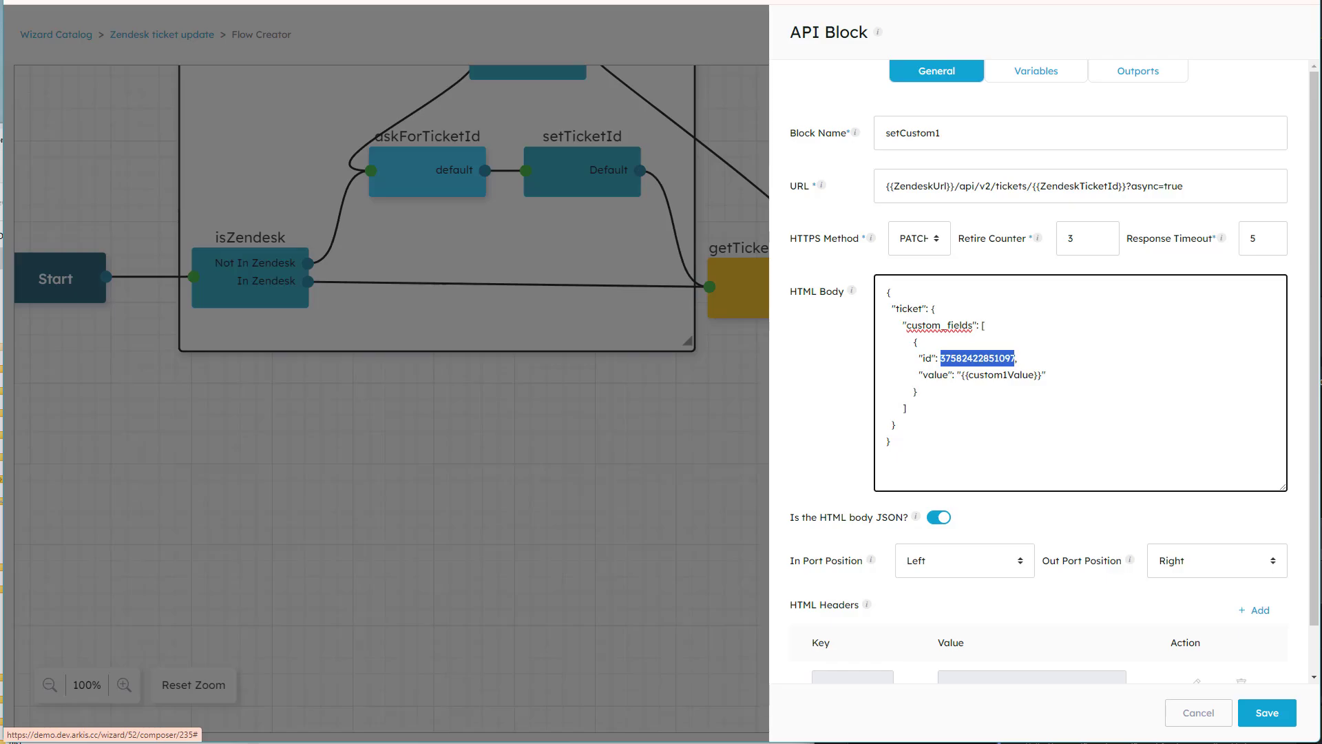
key("ctrl+Tab")
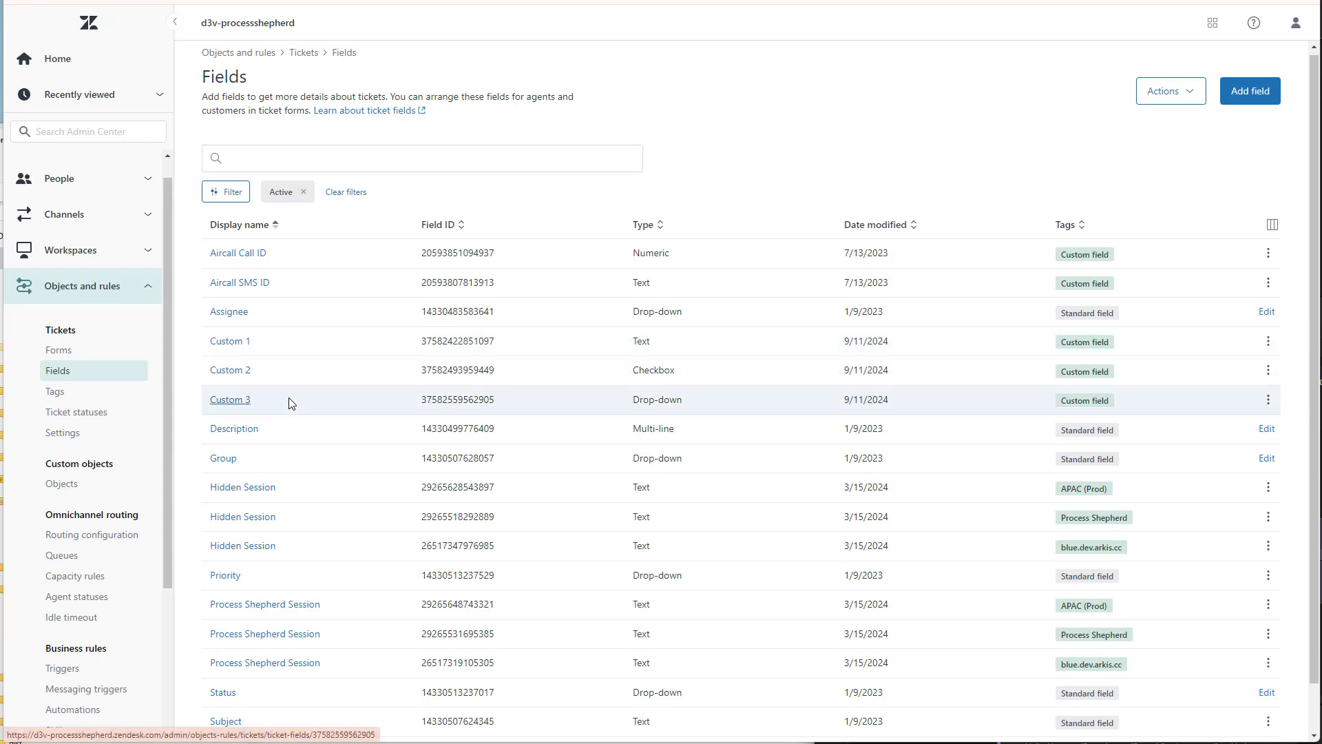
double_click(460, 341)
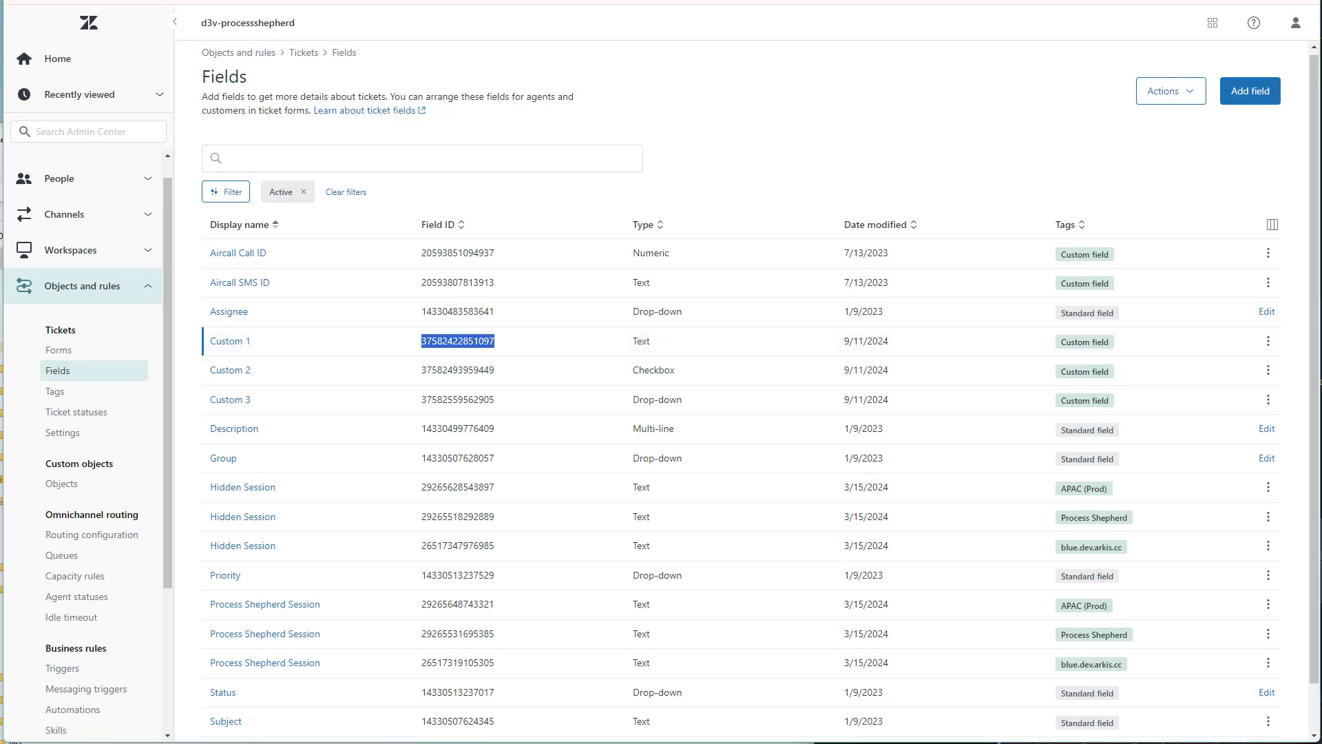
key("ctrl+Tab")
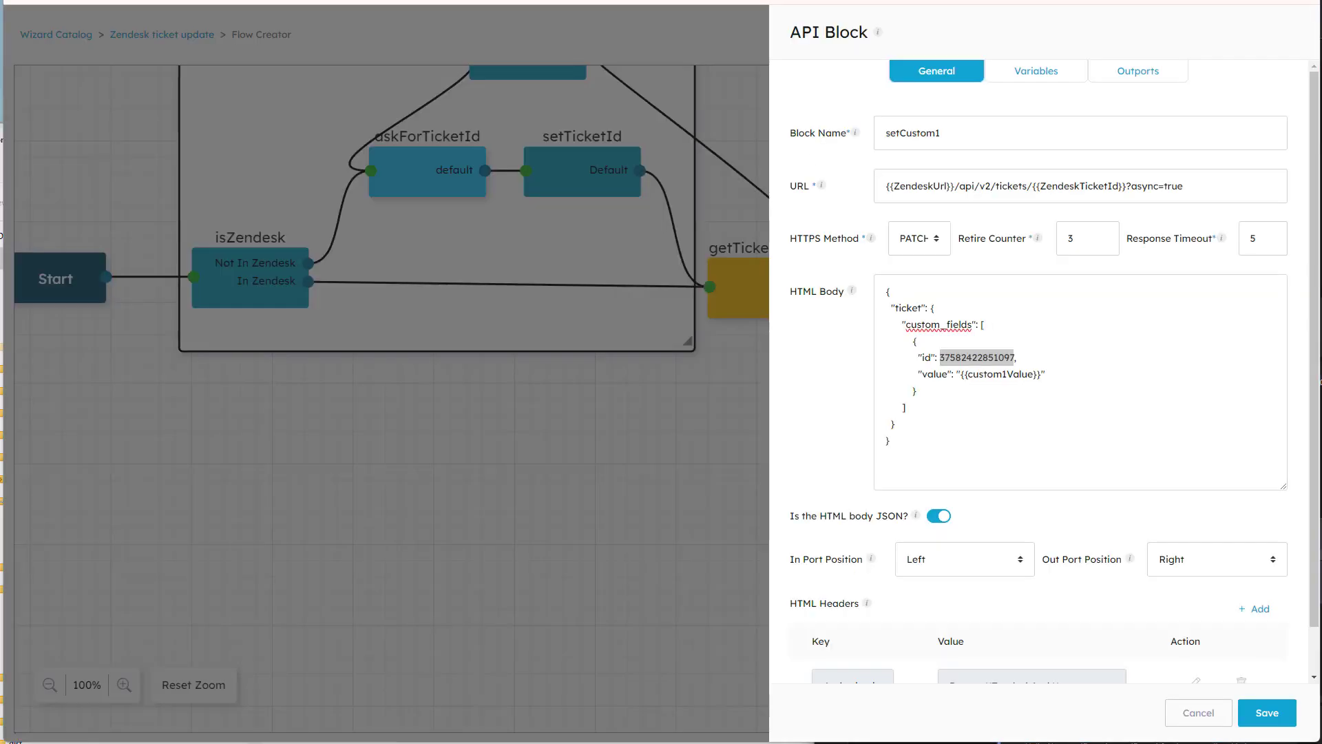
Examine the custom1Value variable in setCustom1's body and its authorization header, and close the block discarding any changes.
left_click(982, 376)
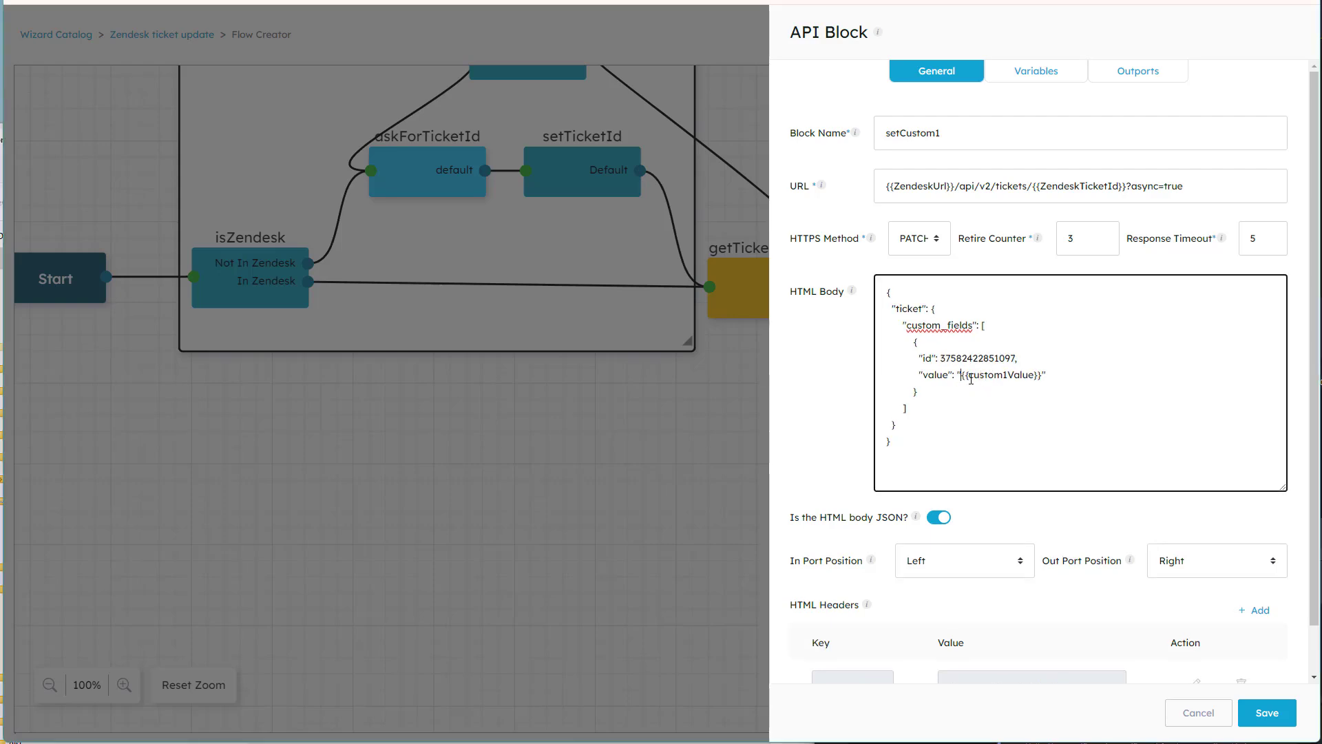
left_click_drag(961, 380, 1044, 381)
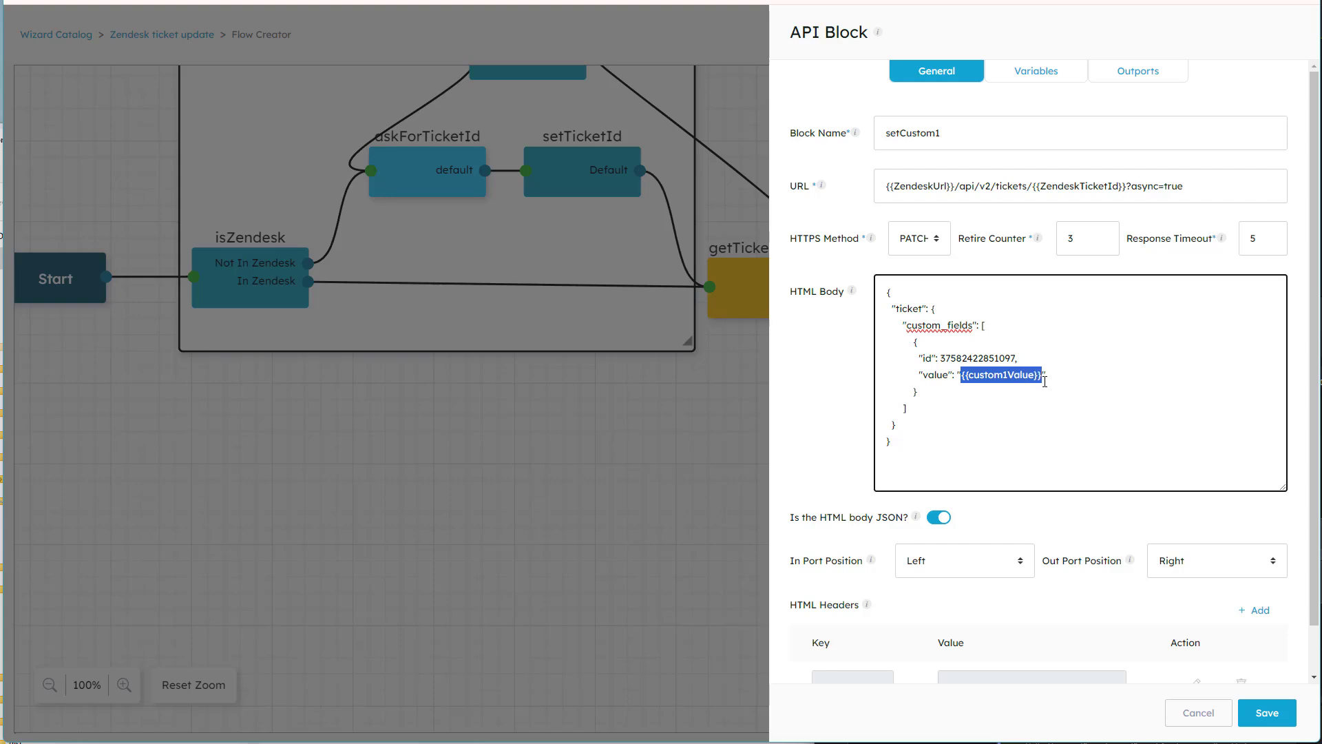
scroll(1012, 451, "down", 1)
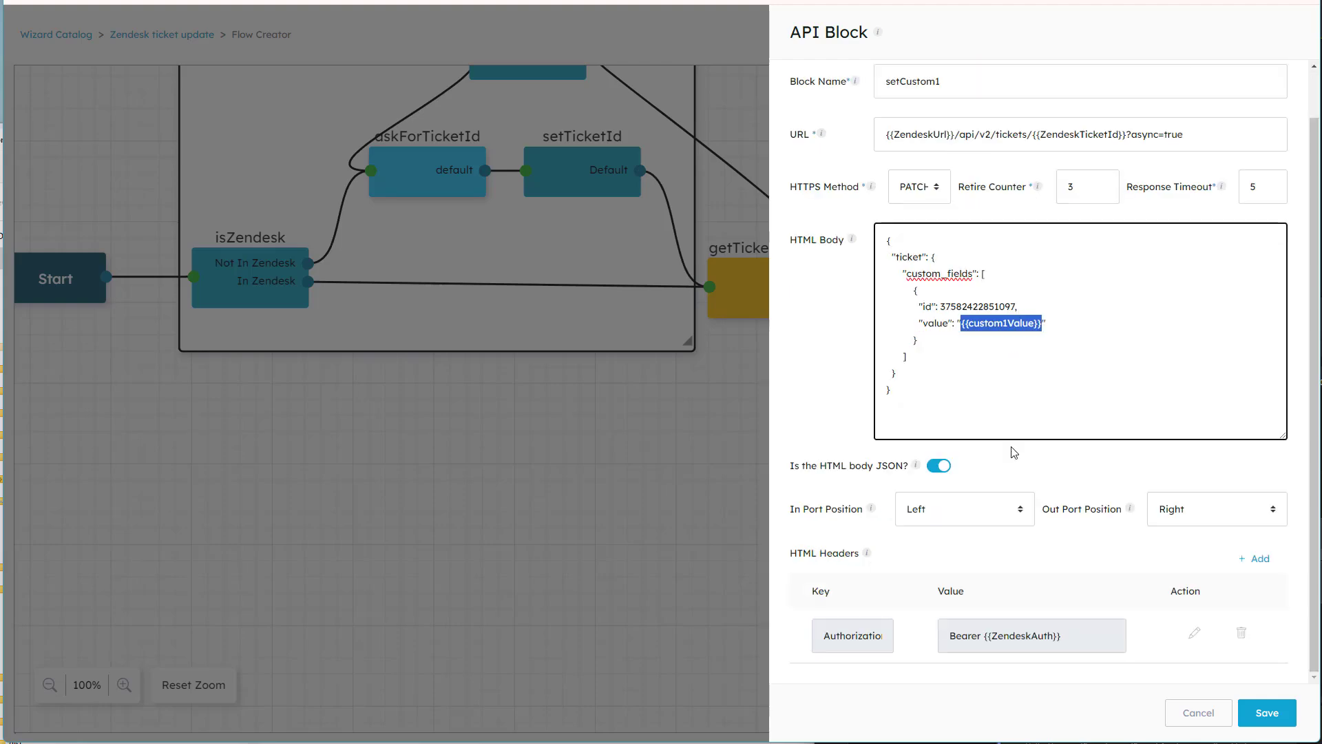
scroll(1006, 383, "up", 1)
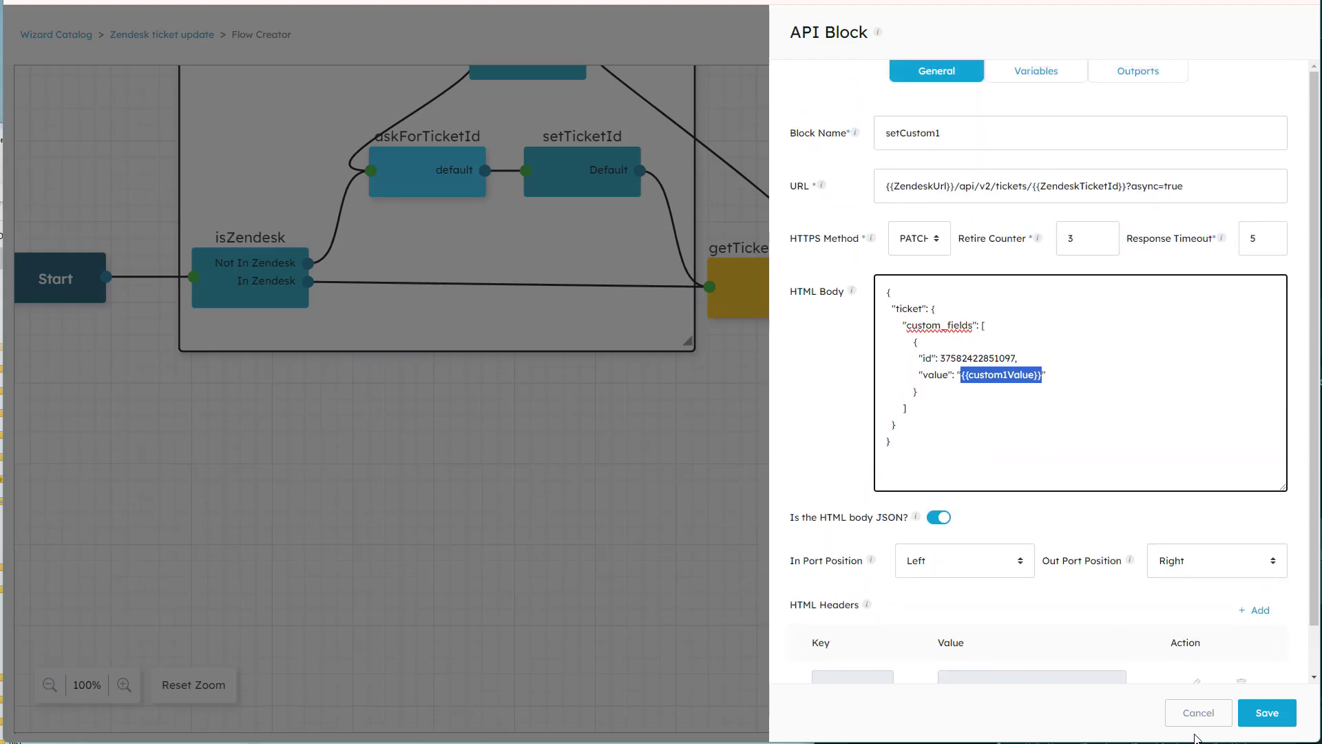
left_click(1198, 712)
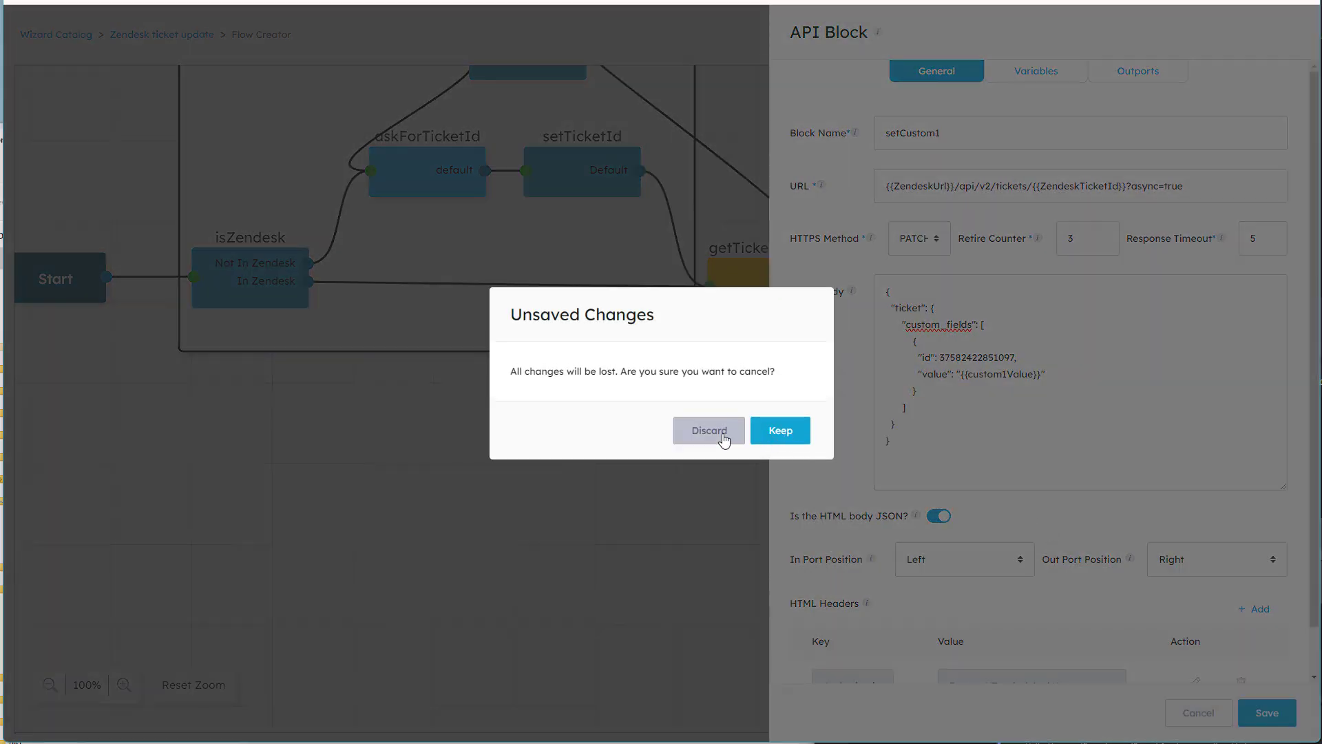
left_click(723, 439)
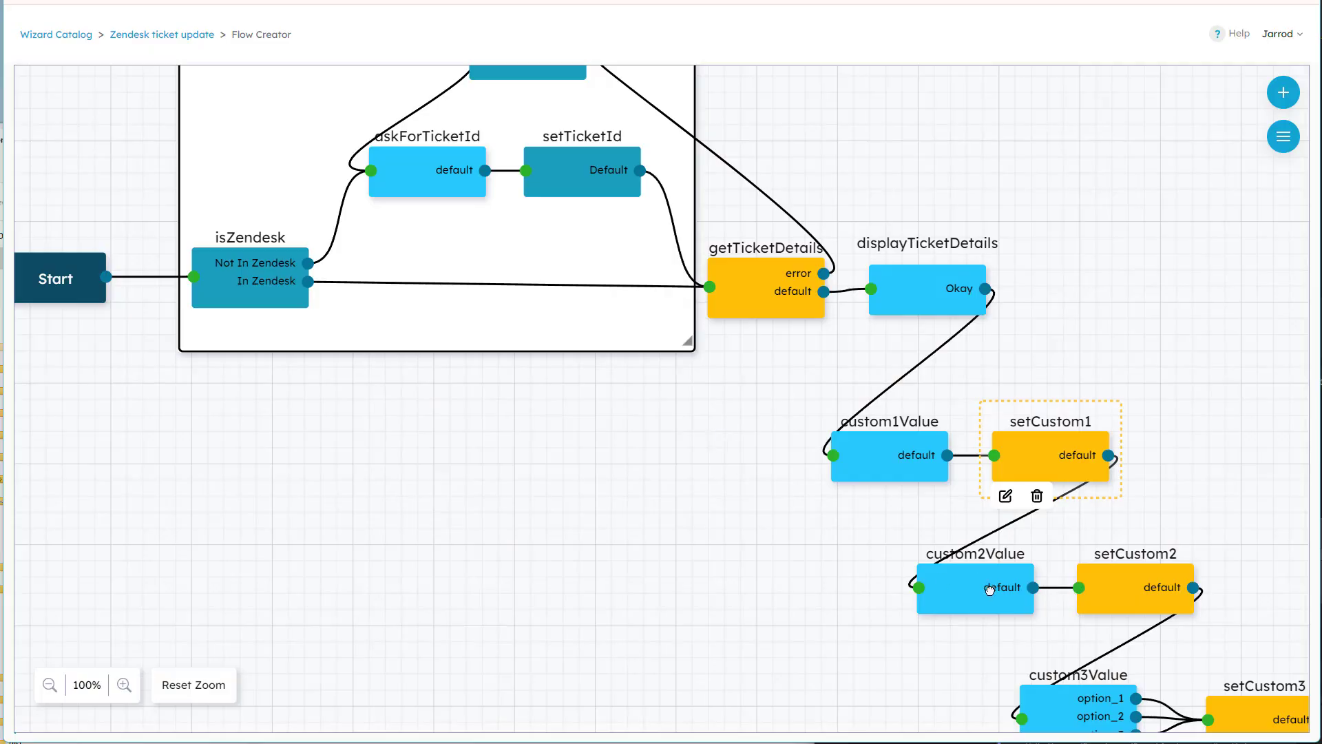
Open the setCustom2 API block and examine the custom2Value variable in its JSON body.
left_click(990, 590)
double_click(1106, 588)
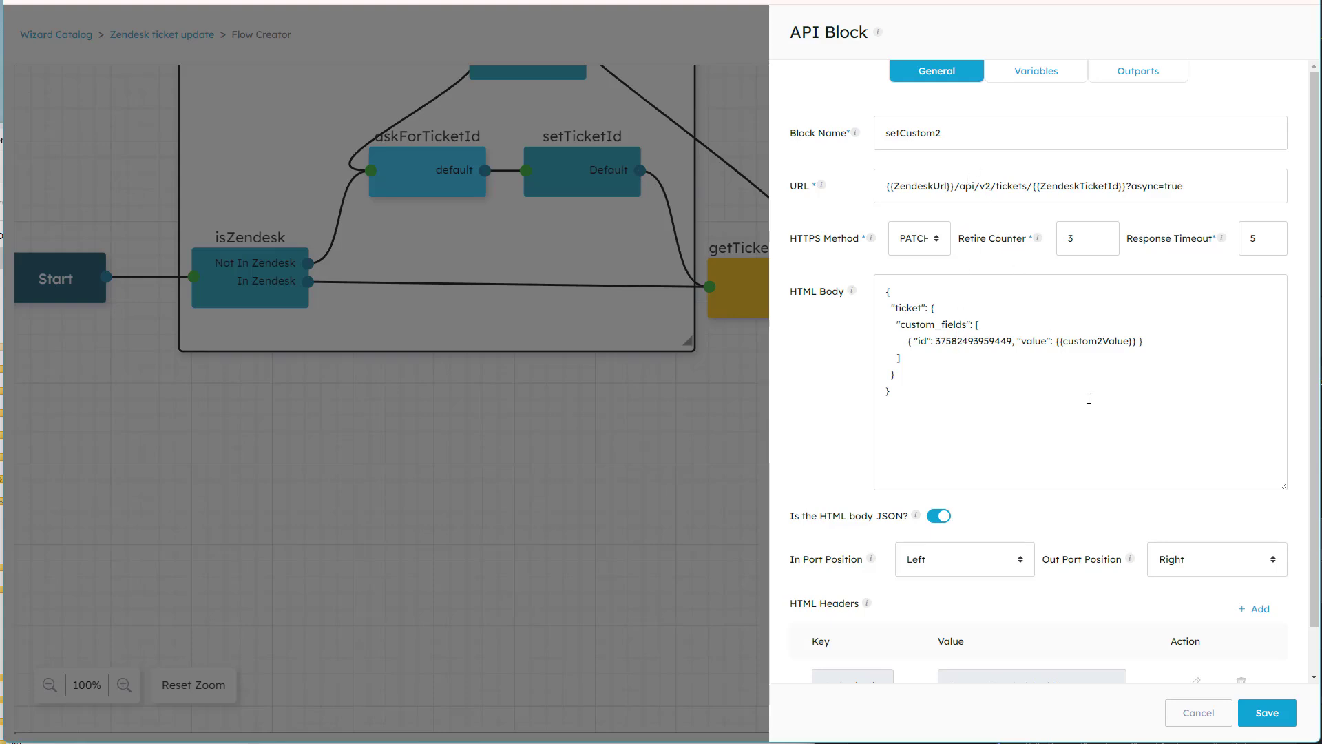
left_click_drag(1065, 342, 1126, 344)
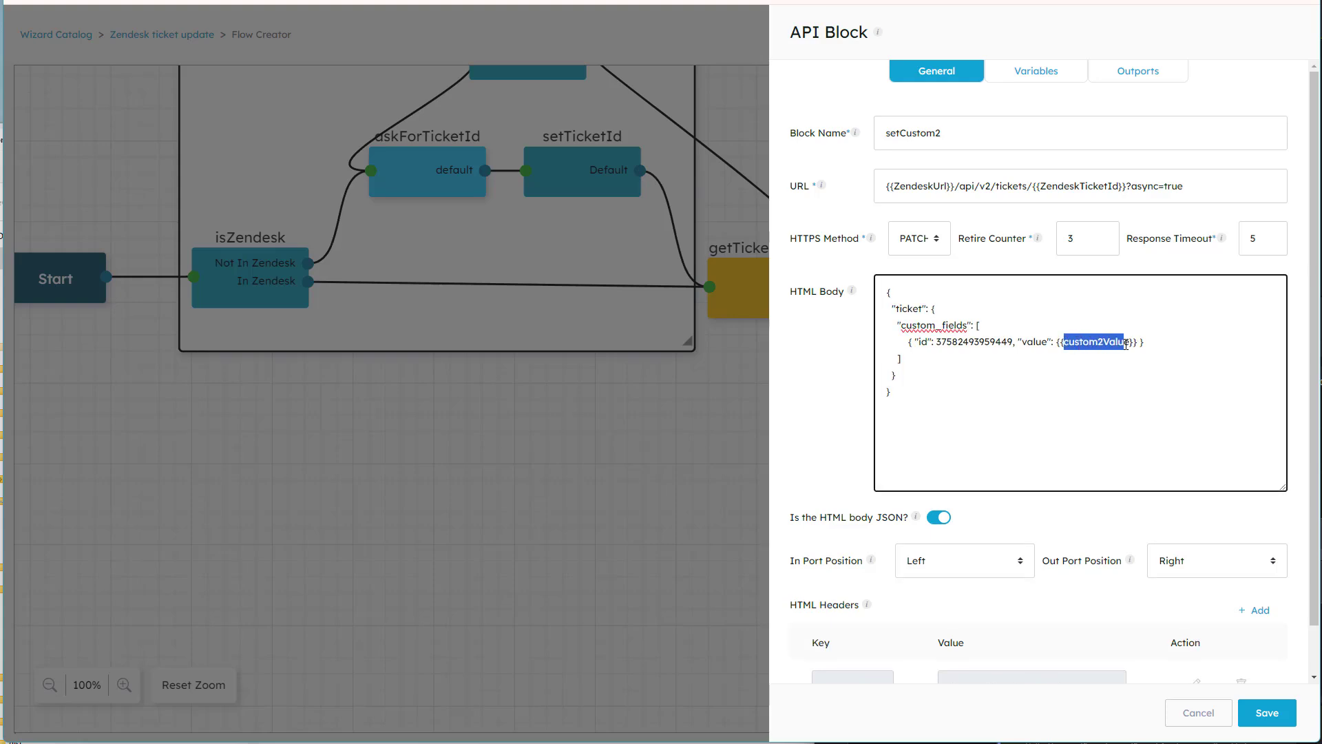